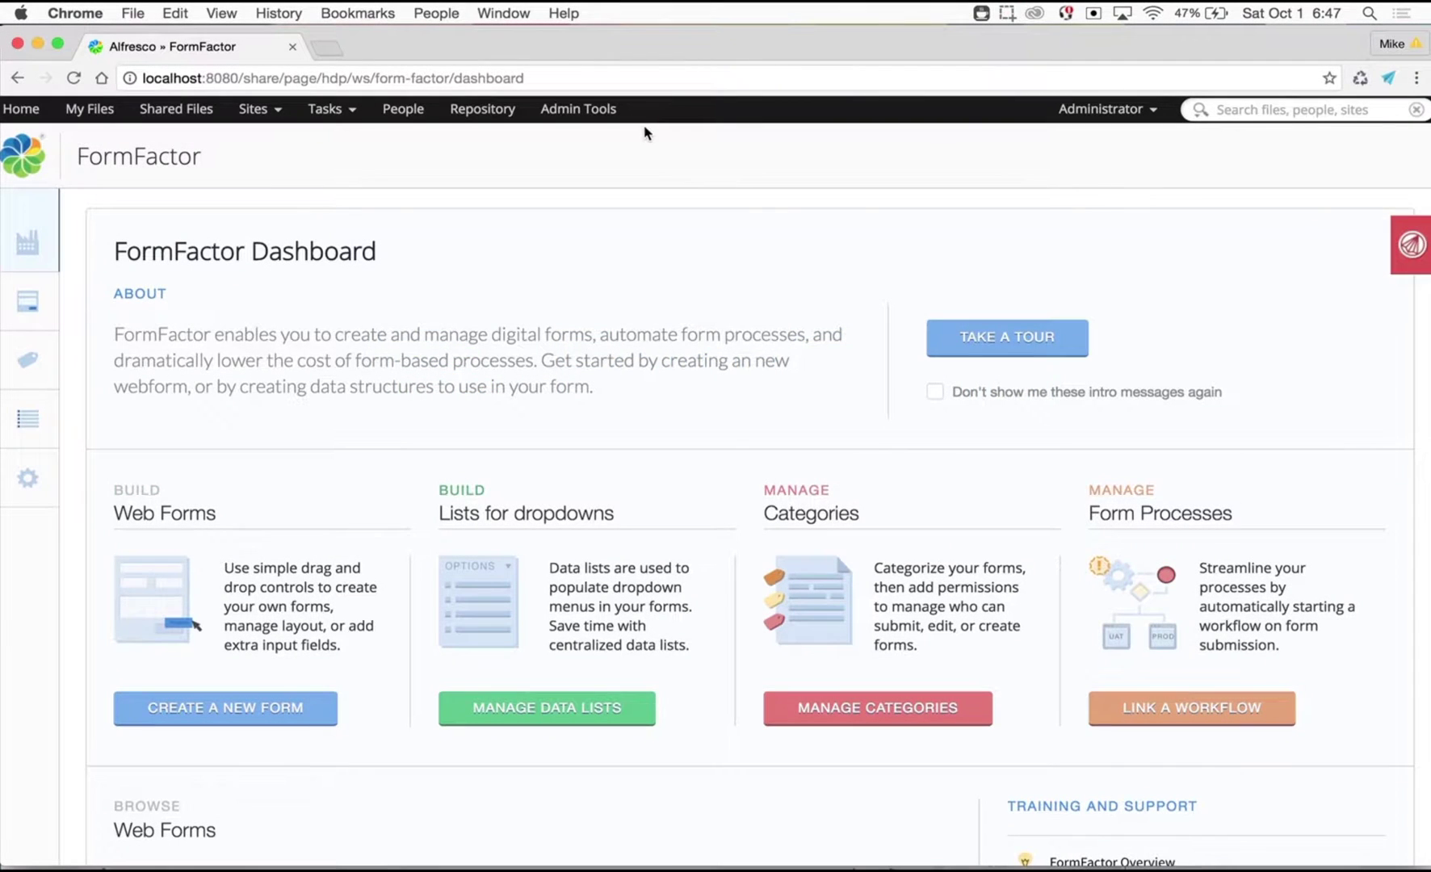
Bring up the My Forms list showing Complex Form, Expense Claim and Maud Form.
{"action": "scroll", "coordinate": [629, 249], "scroll_direction": "down", "scroll_amount": 8}
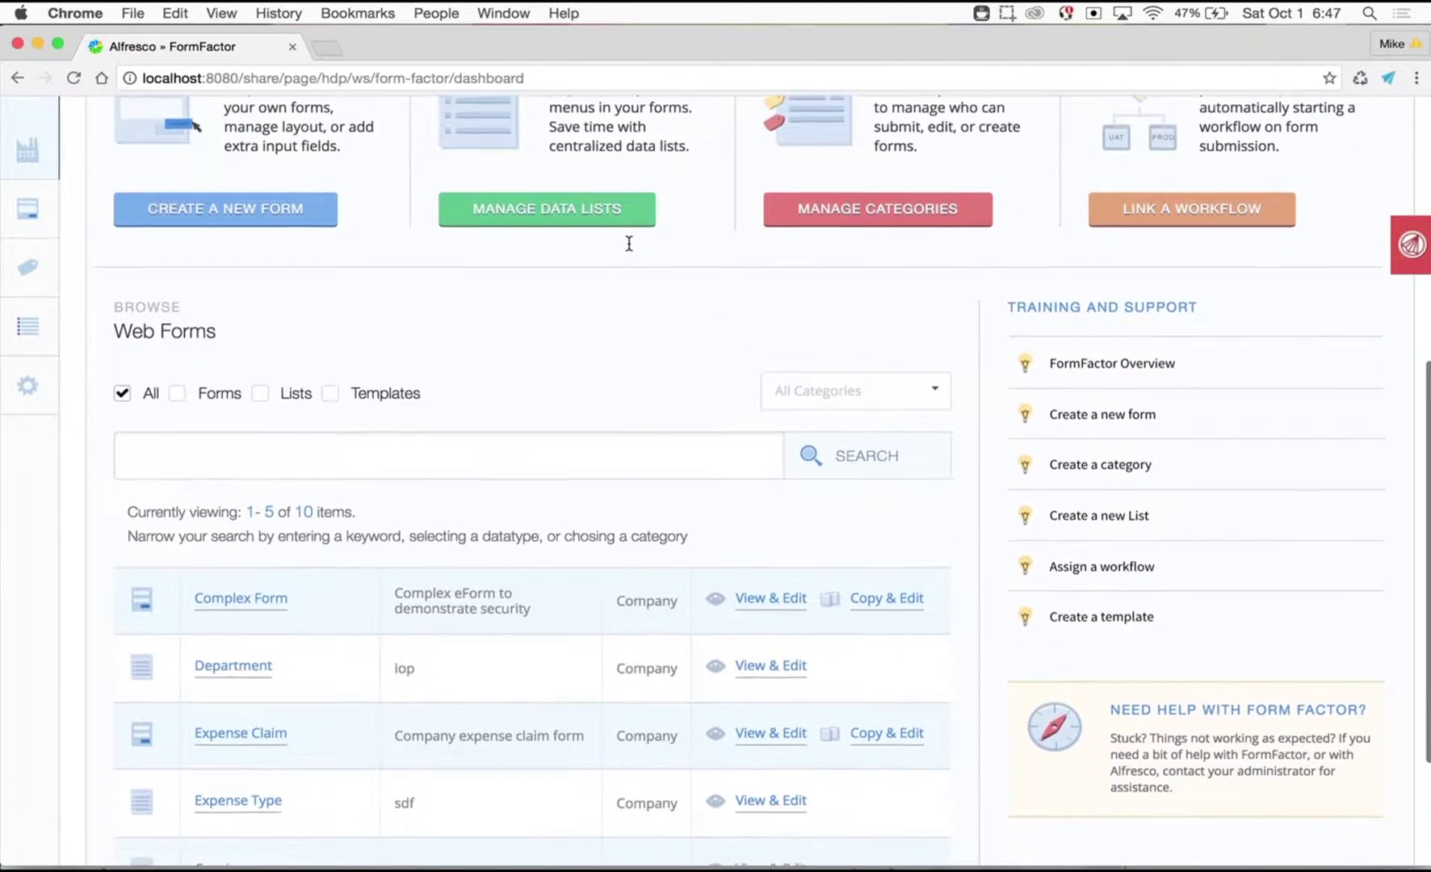
{"action": "scroll", "coordinate": [627, 245], "scroll_direction": "up", "scroll_amount": 10}
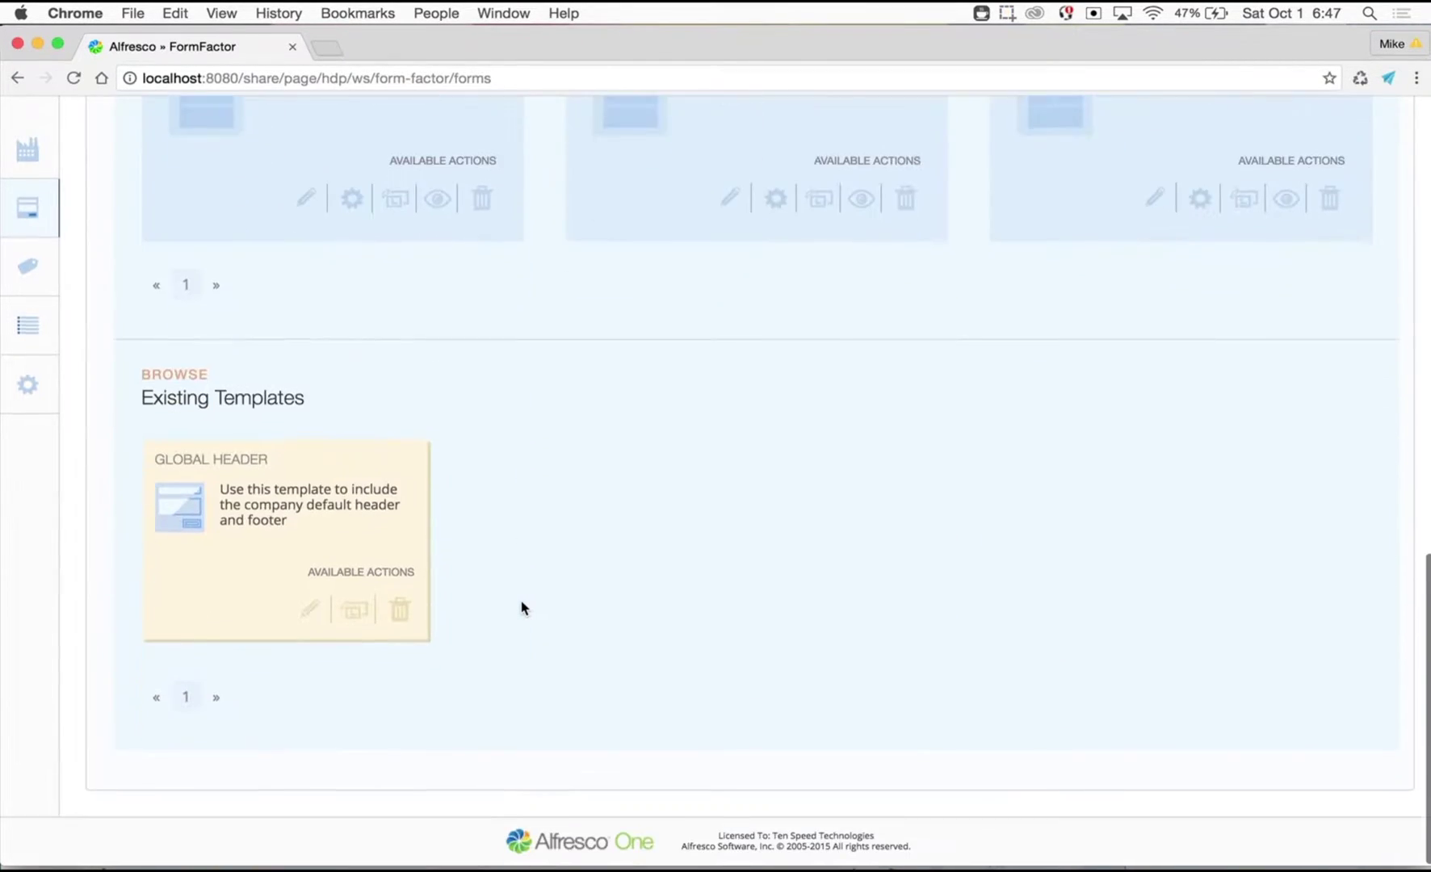
{"action": "scroll", "coordinate": [602, 482], "scroll_direction": "up", "scroll_amount": 10}
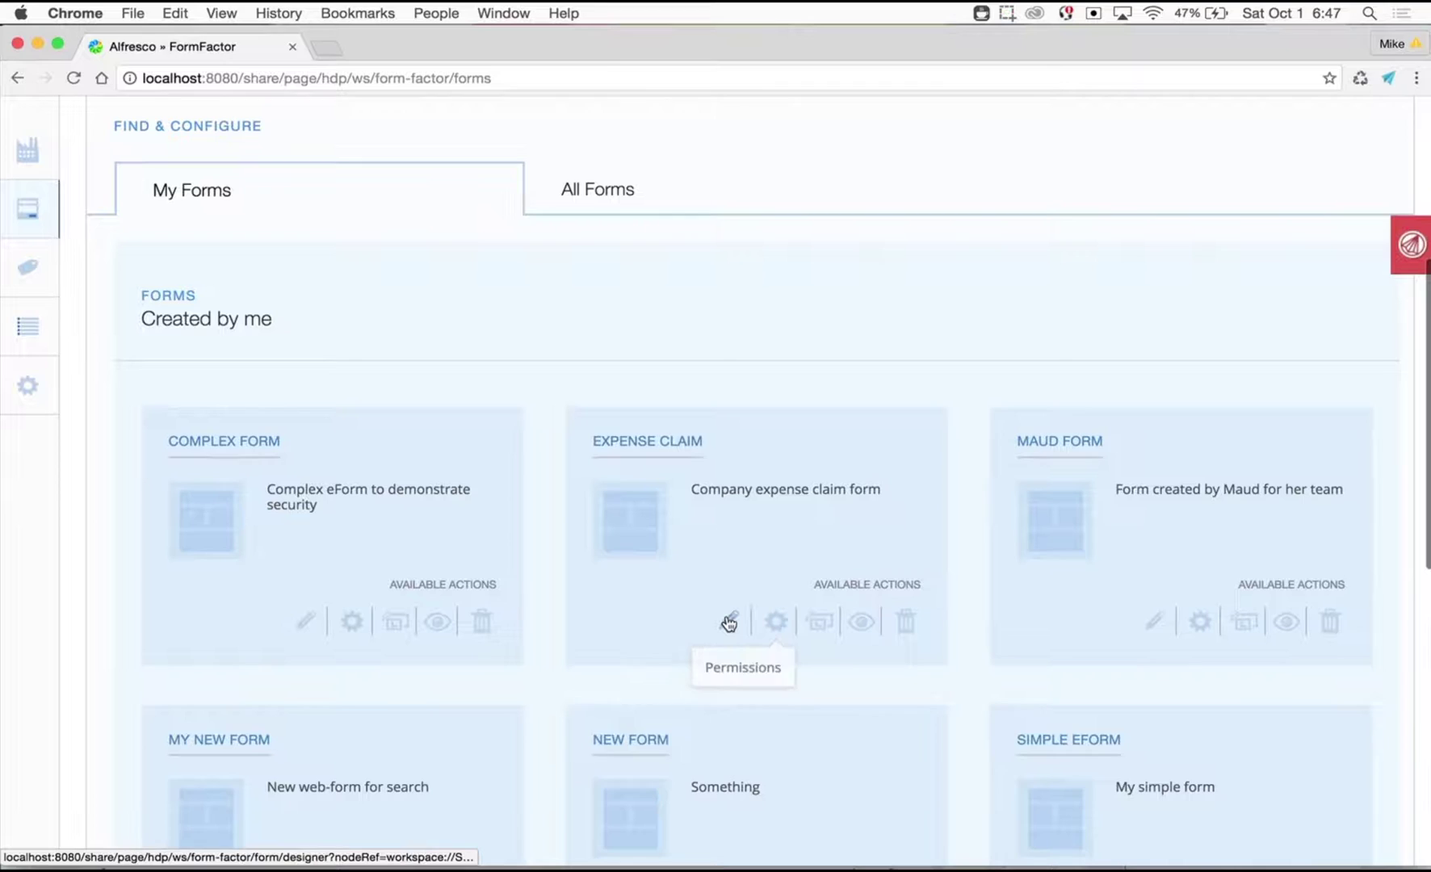
Open Expense Claim in the designer and add a two-column row below the Claim Type section.
{"action": "left_click", "coordinate": [727, 620]}
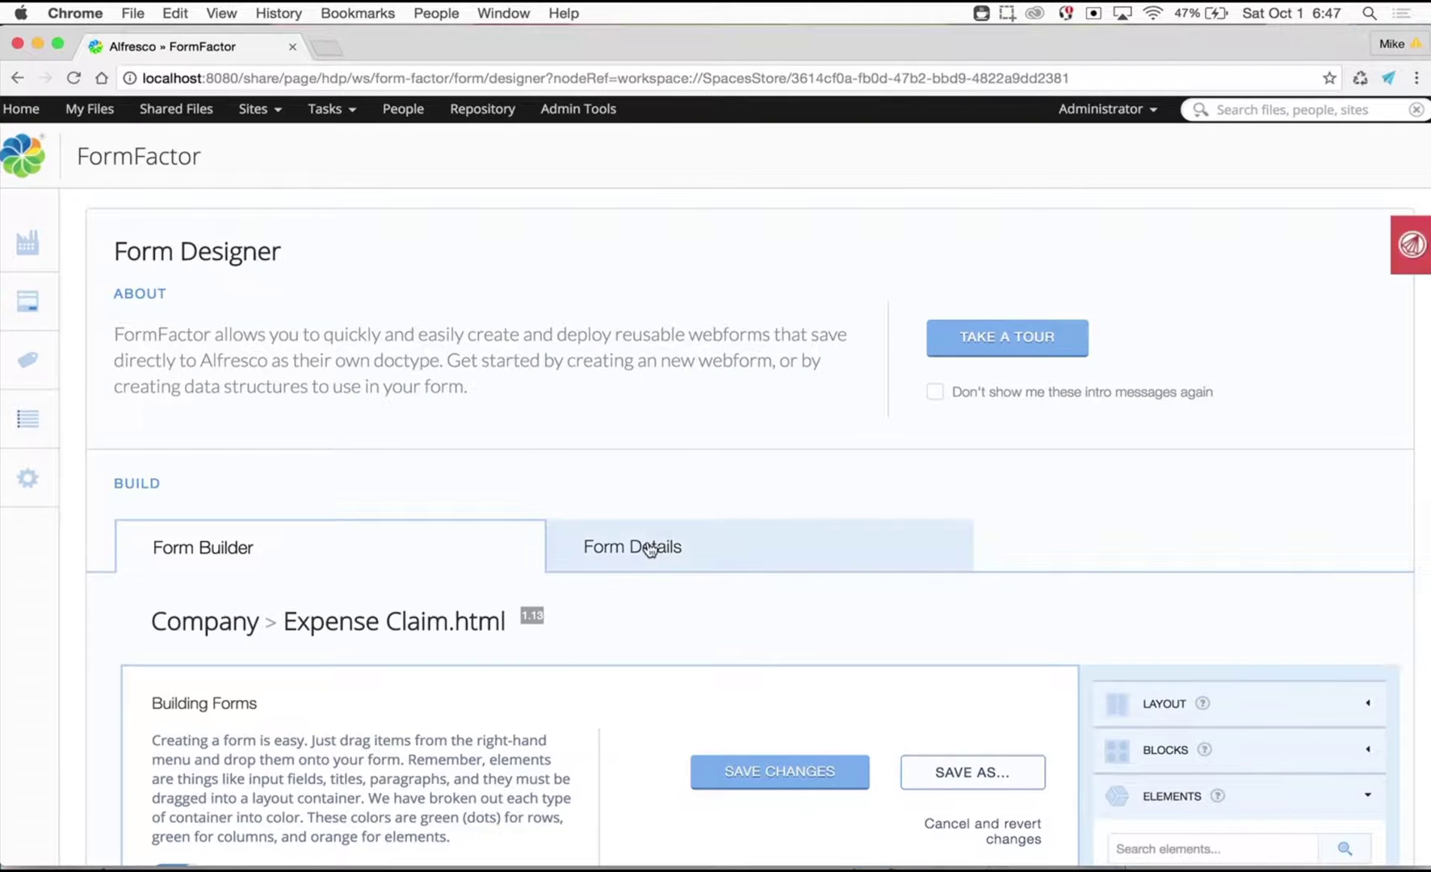
{"action": "scroll", "coordinate": [649, 545], "scroll_direction": "down", "scroll_amount": 9}
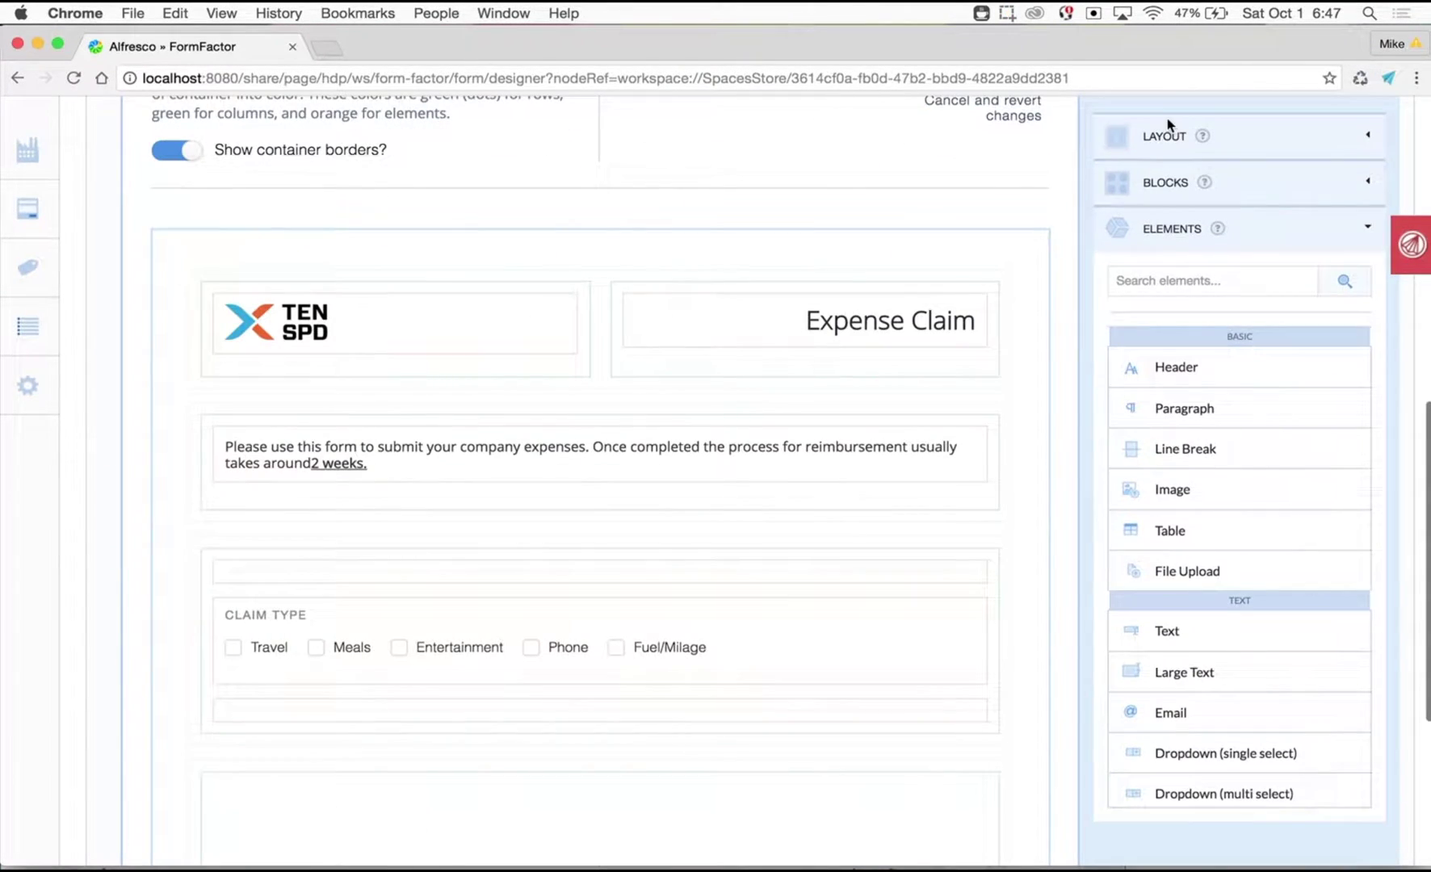
{"action": "left_click", "coordinate": [1166, 136]}
{"action": "left_click_drag", "start_coordinate": [1193, 235], "coordinate": [566, 707]}
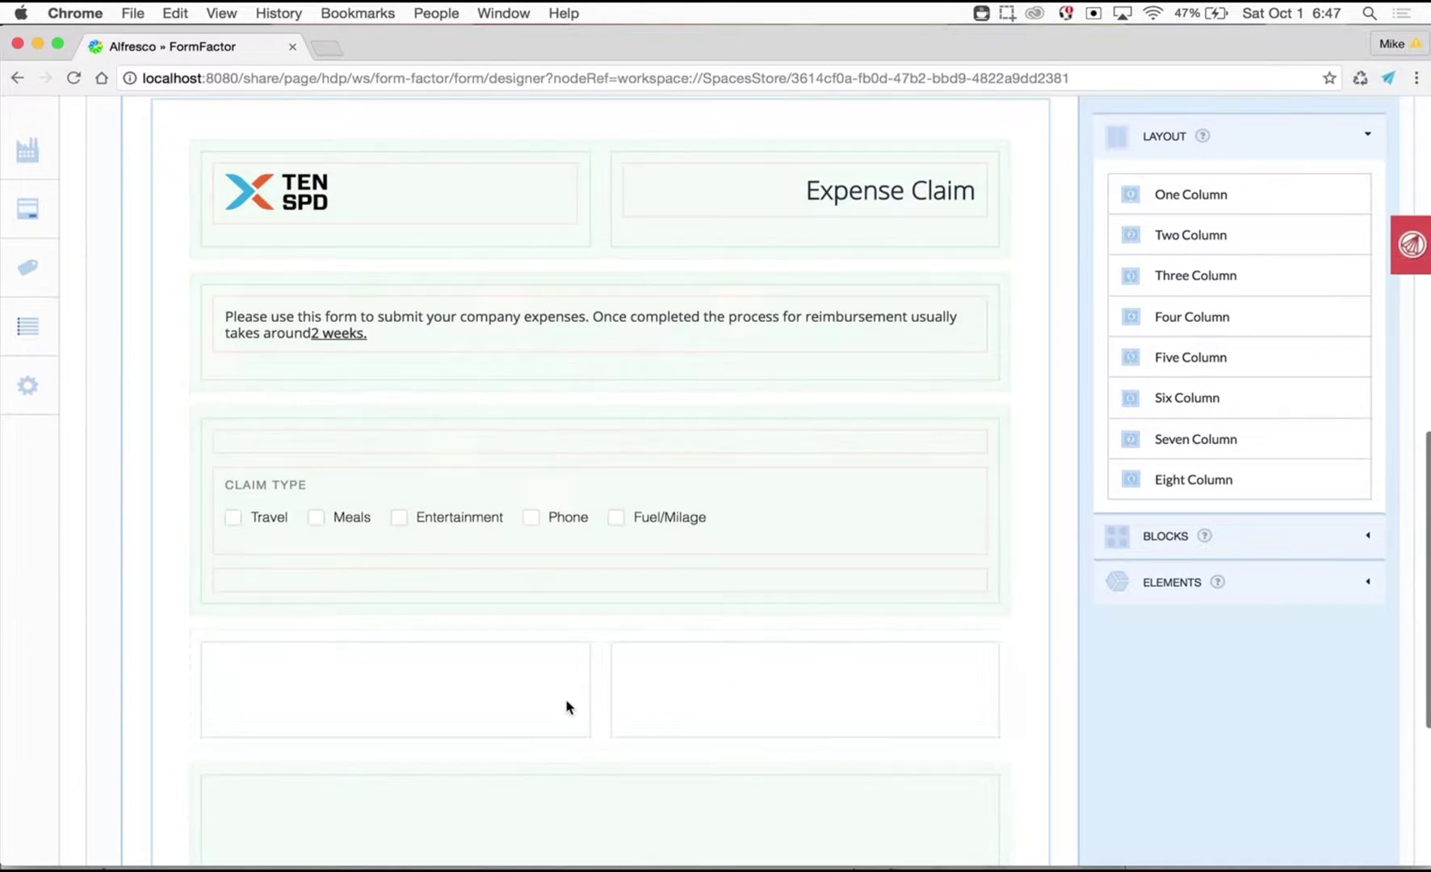
Place a required date field labelled 'Date of Claim' in the row's left cell and apply it.
{"action": "left_click", "coordinate": [1153, 591]}
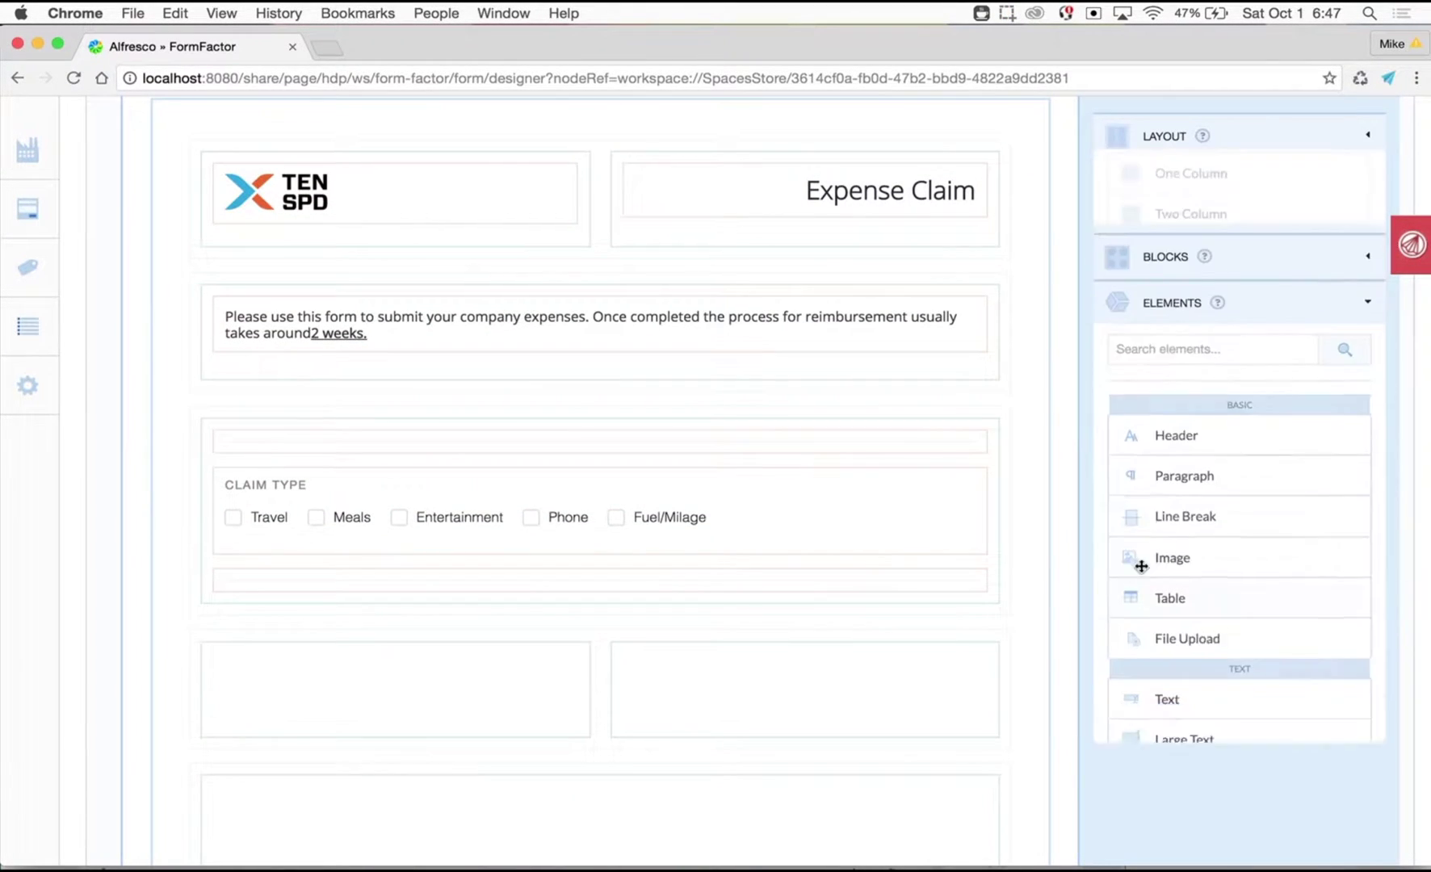
{"action": "scroll", "coordinate": [1161, 726], "scroll_direction": "down", "scroll_amount": 5}
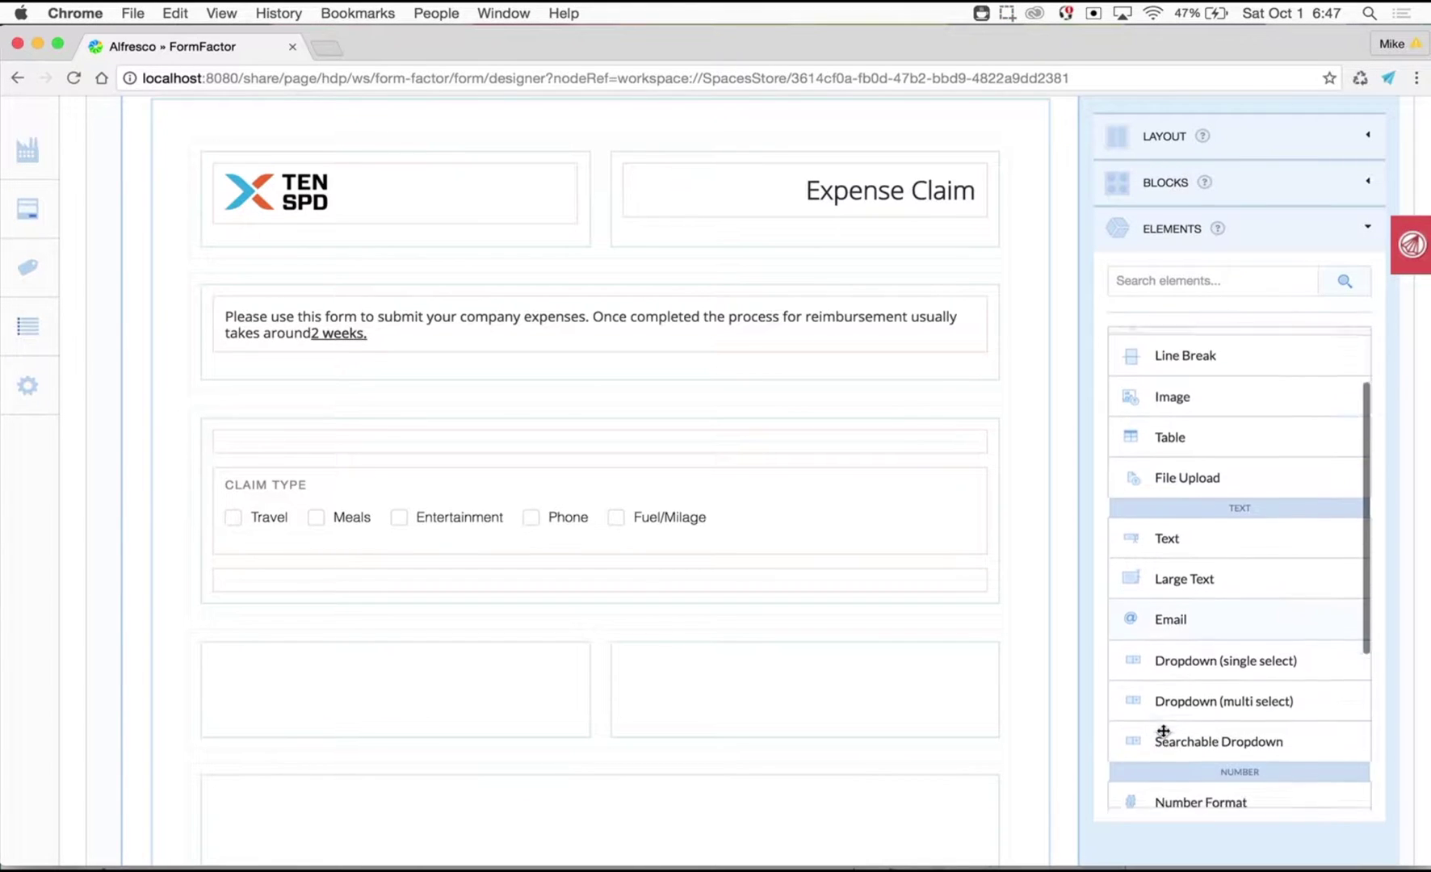
{"action": "left_click_drag", "start_coordinate": [1166, 728], "coordinate": [383, 703]}
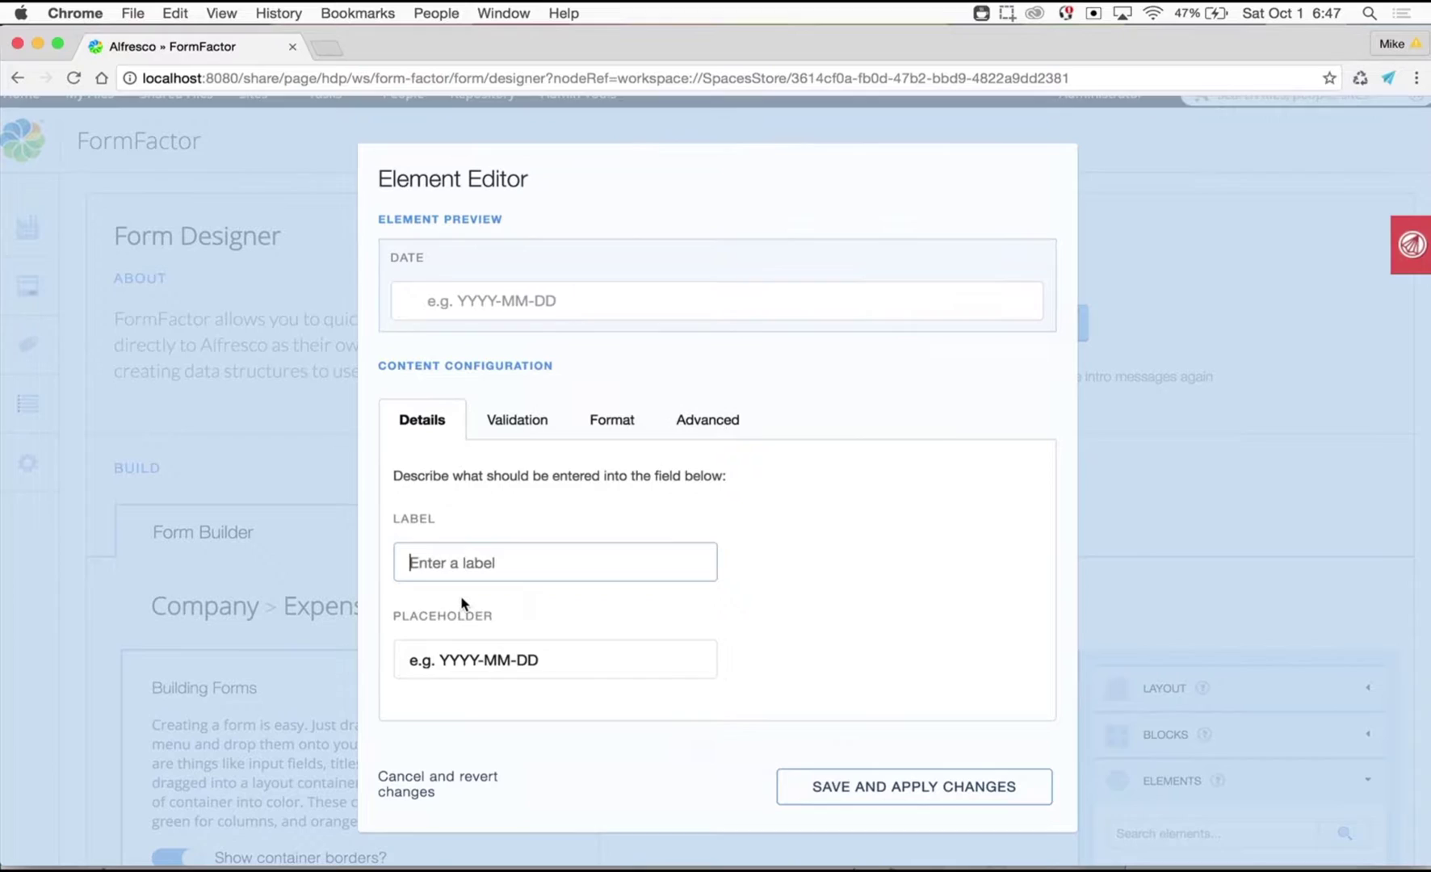
{"action": "type", "text": "Date of Cla"}
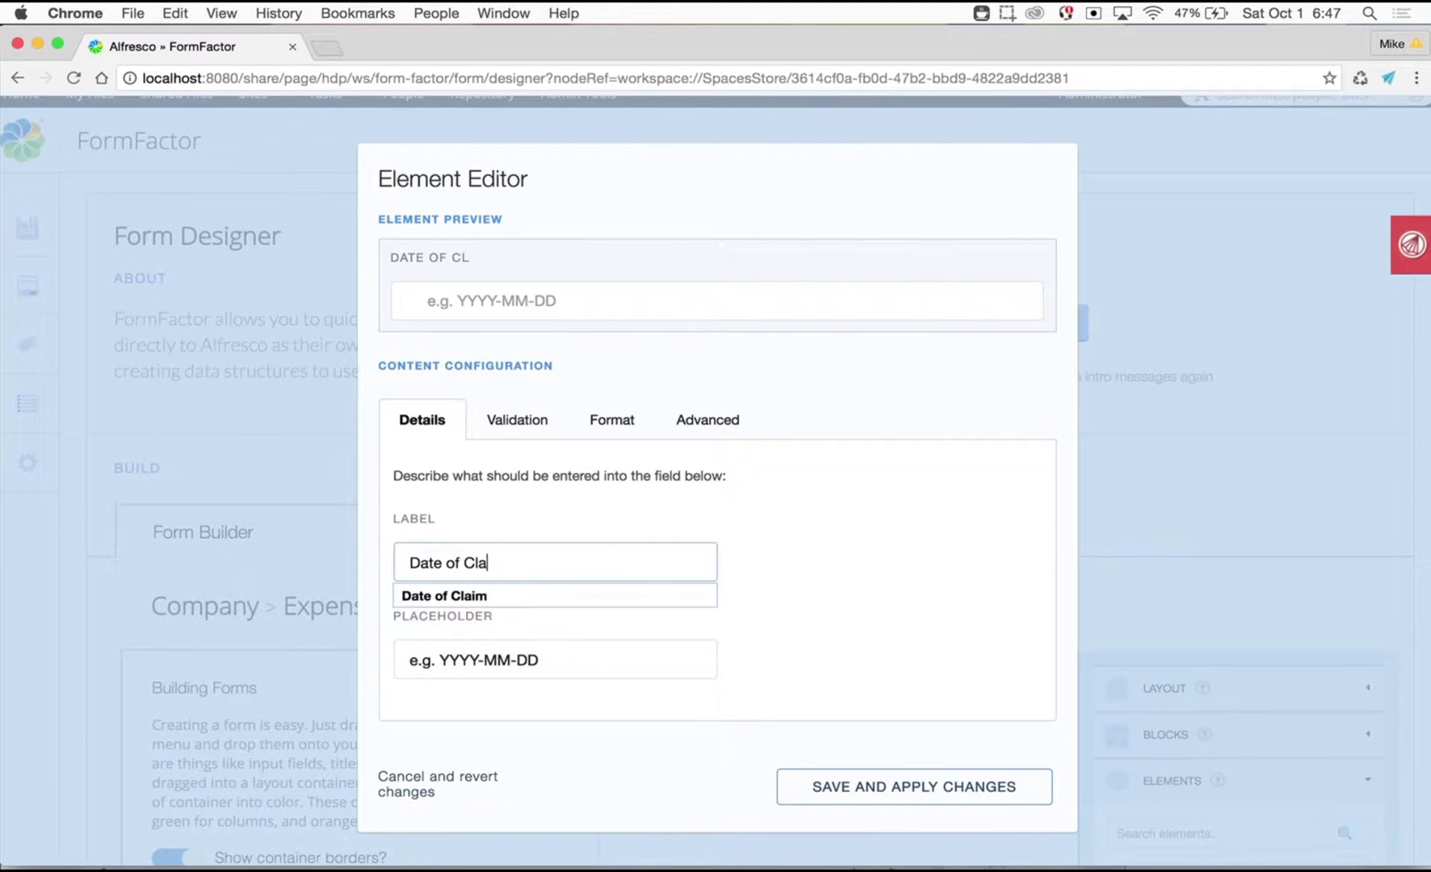
{"action": "type", "text": "im"}
{"action": "left_click", "coordinate": [841, 628]}
{"action": "left_click", "coordinate": [492, 421]}
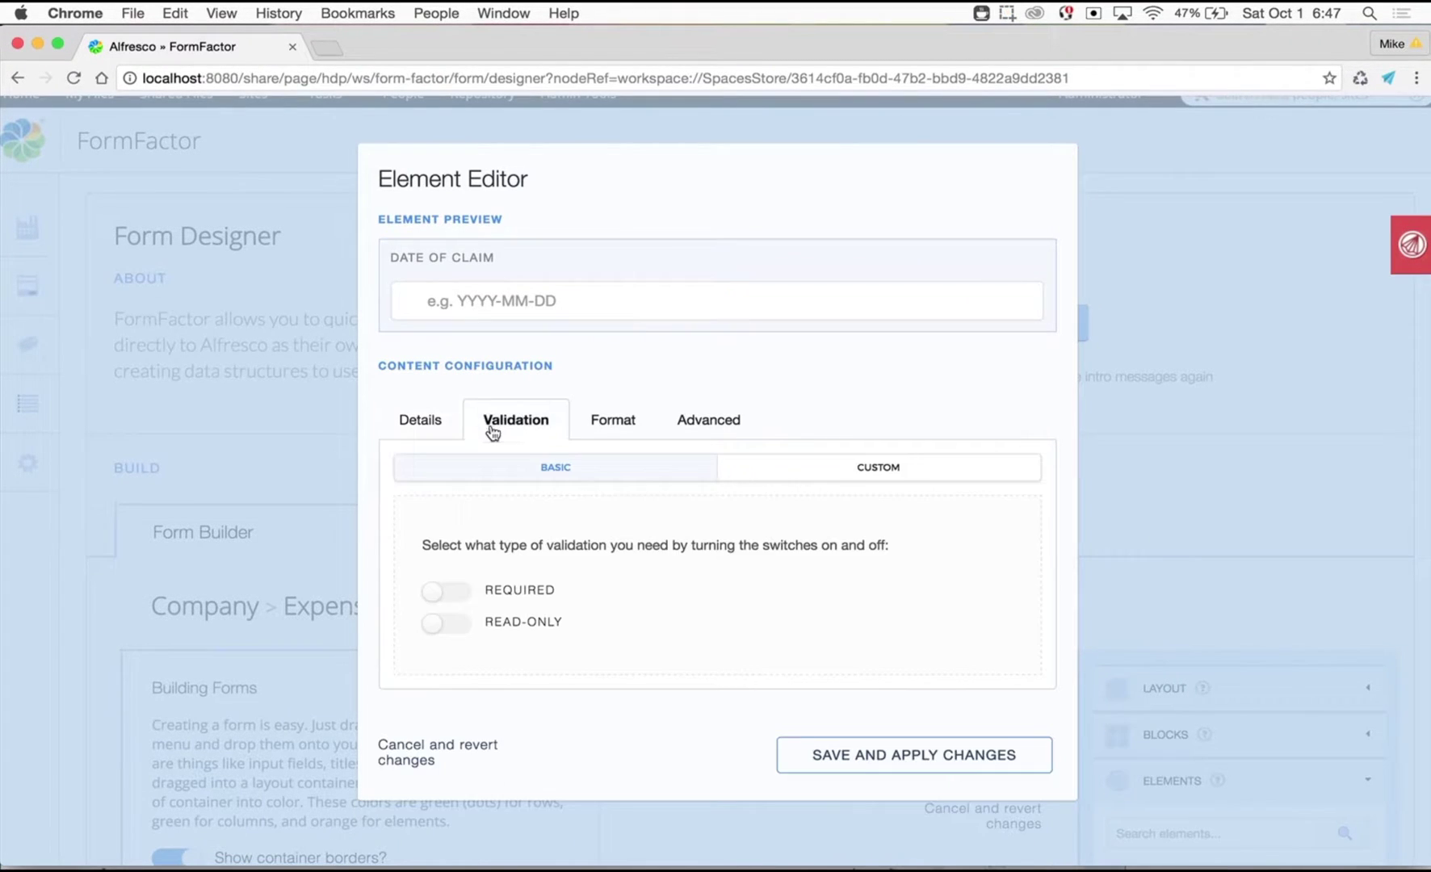
{"action": "left_click", "coordinate": [443, 593]}
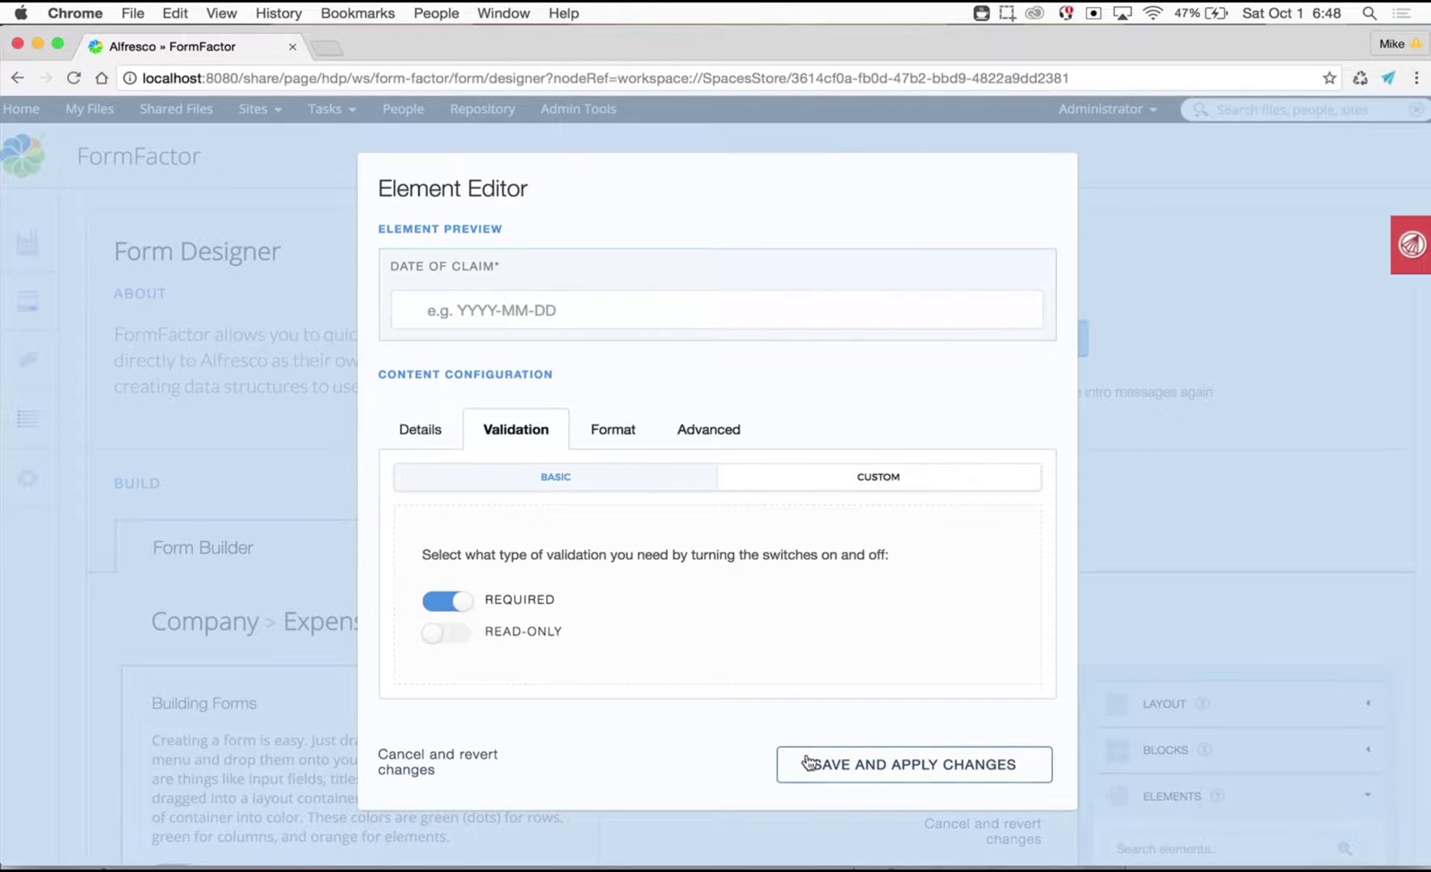
{"action": "left_click", "coordinate": [815, 773]}
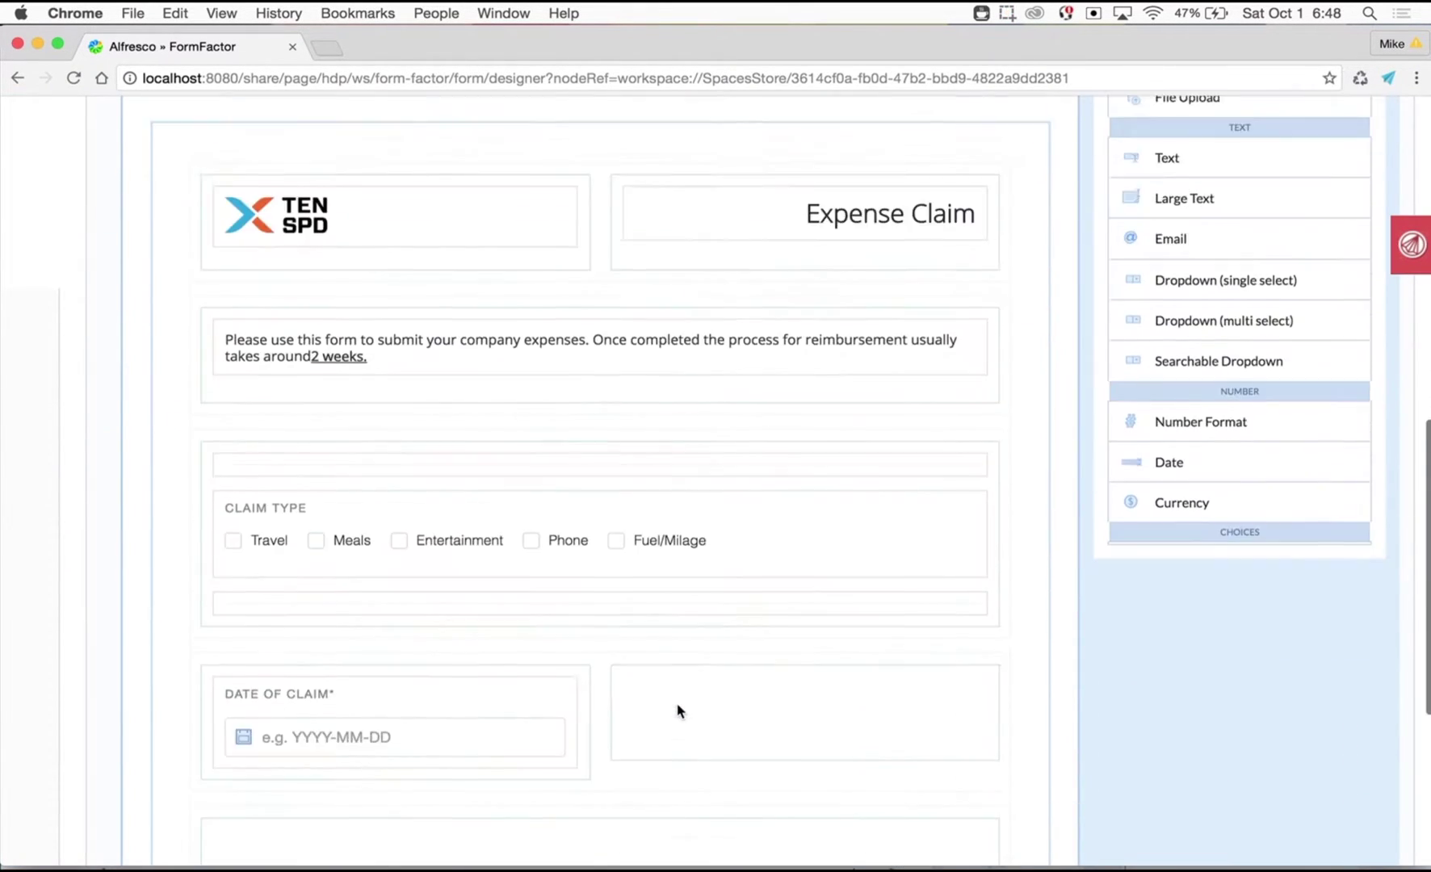
Add a currency field 'Amount of Claim' with placeholder 'e.g. 100.00' beside Date of Claim.
{"action": "left_click_drag", "start_coordinate": [1157, 323], "coordinate": [734, 565]}
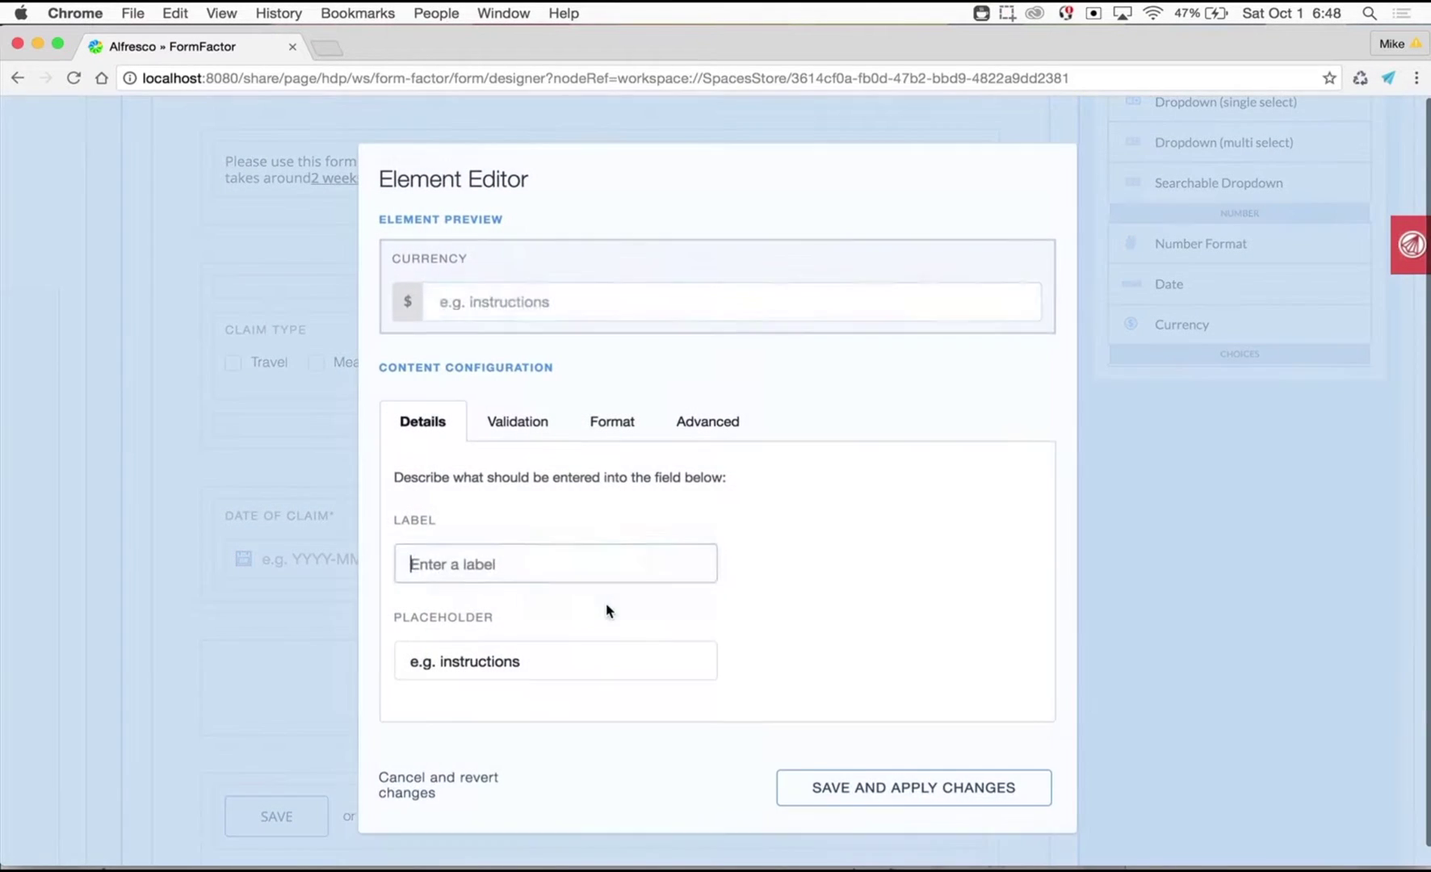
{"action": "type", "text": "Amount of Claim"}
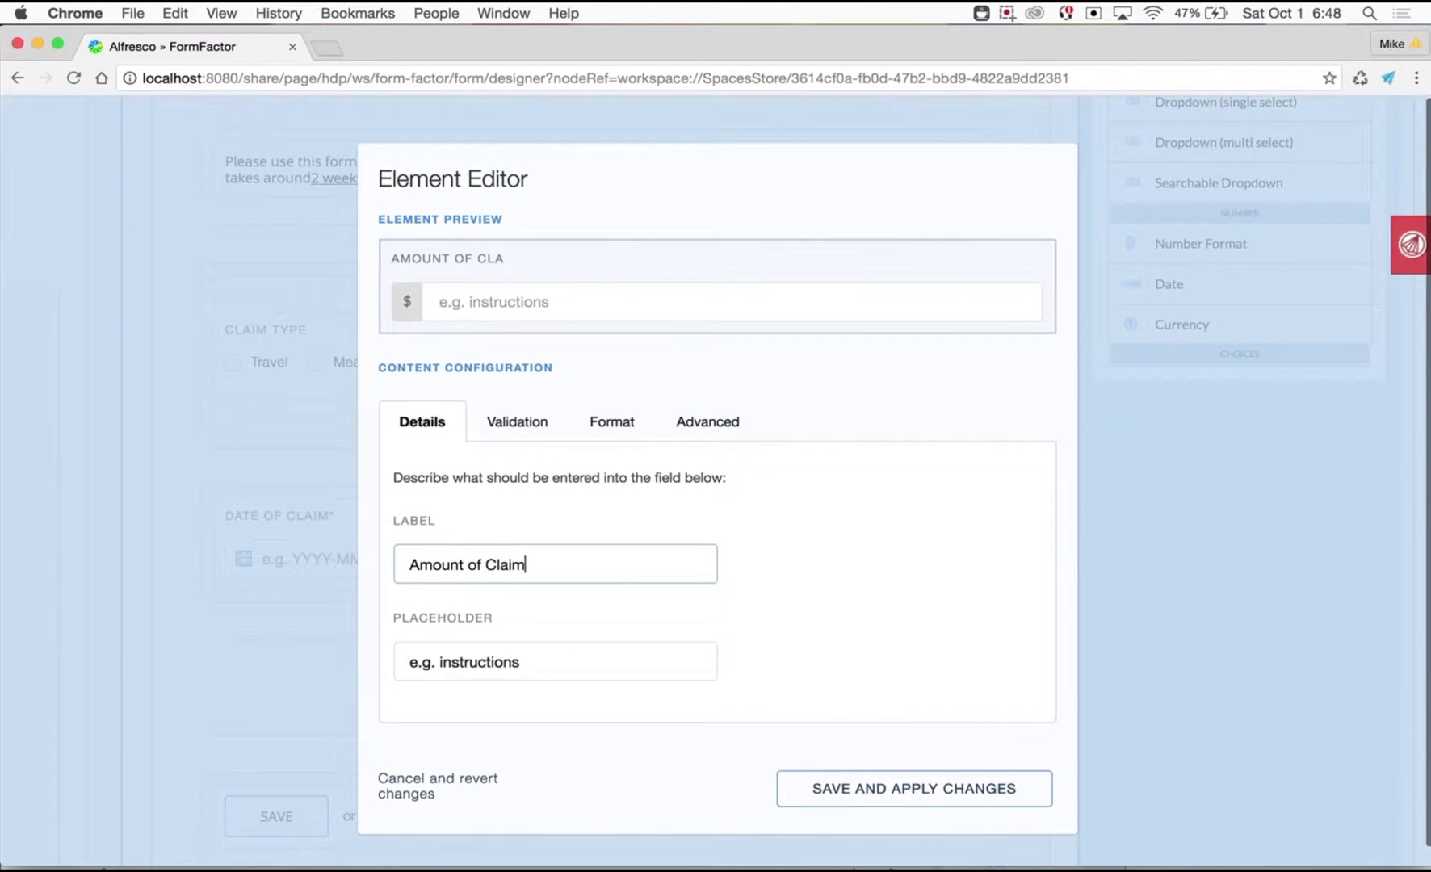
{"action": "key", "text": "Tab"}
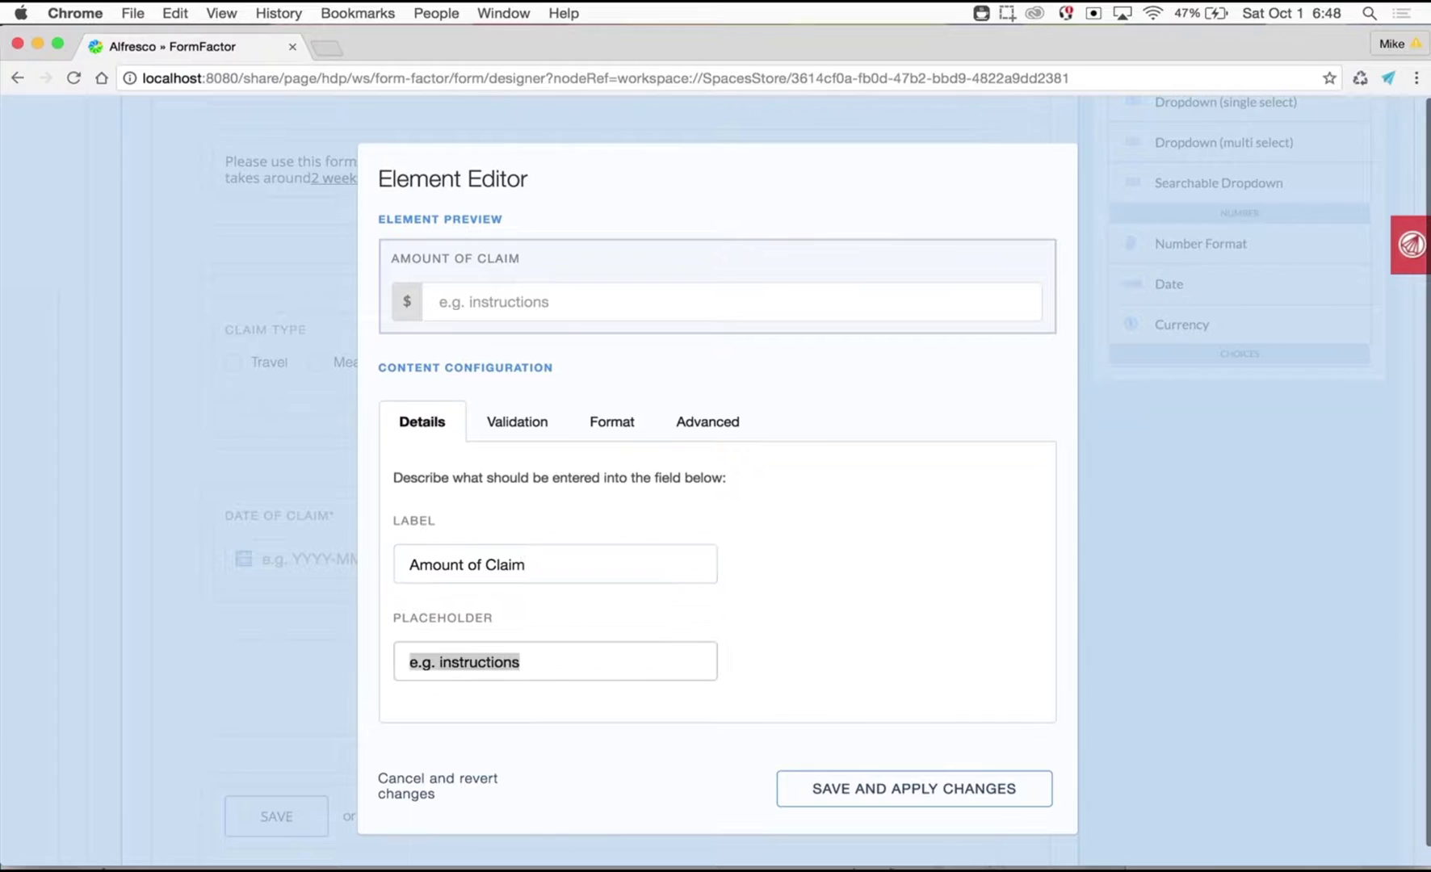
{"action": "type", "text": "e.g. 100"}
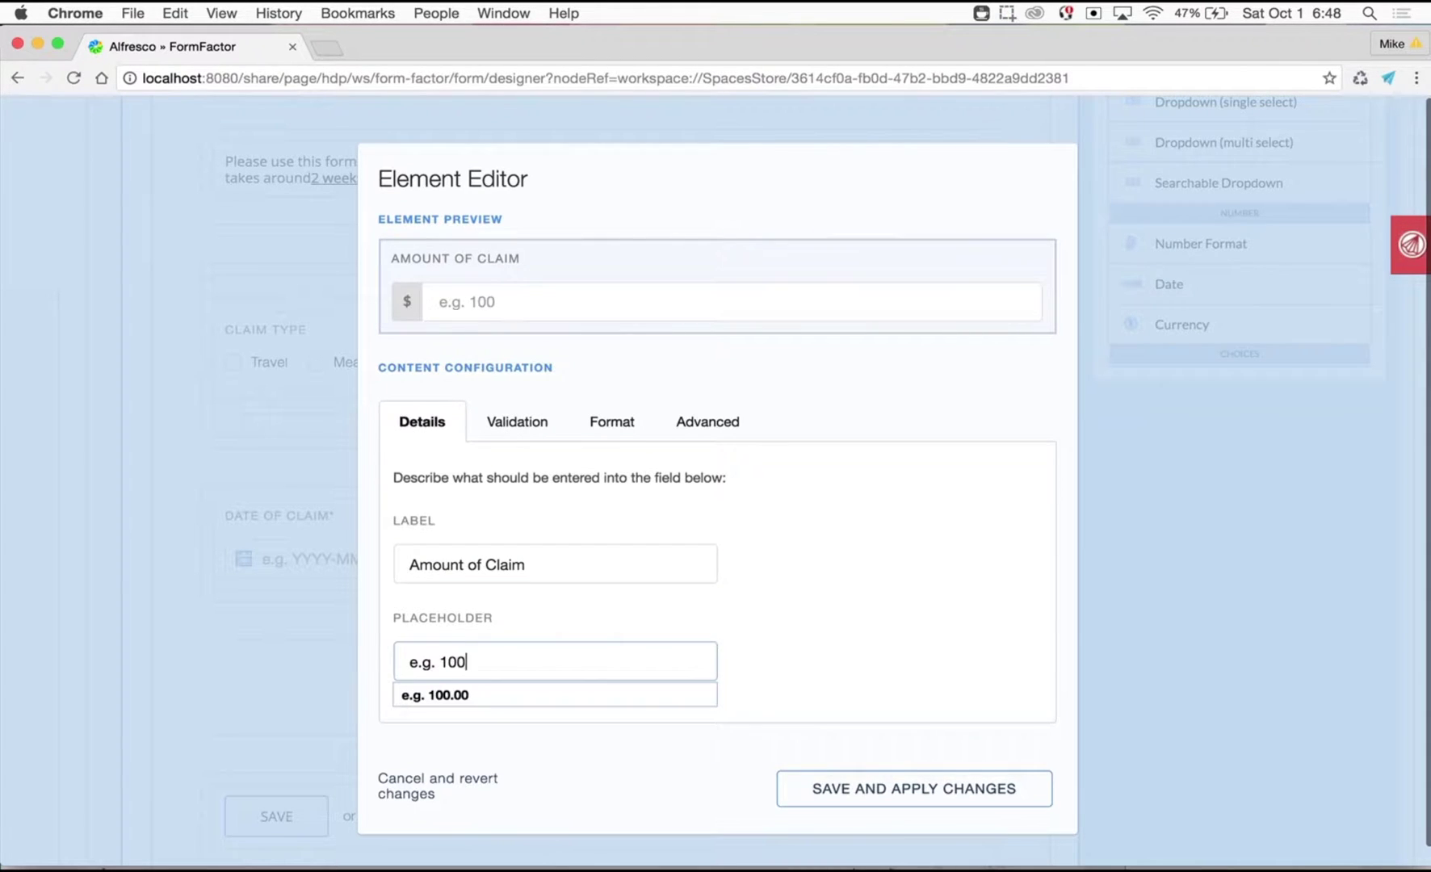
{"action": "type", "text": ".00"}
{"action": "left_click", "coordinate": [791, 474]}
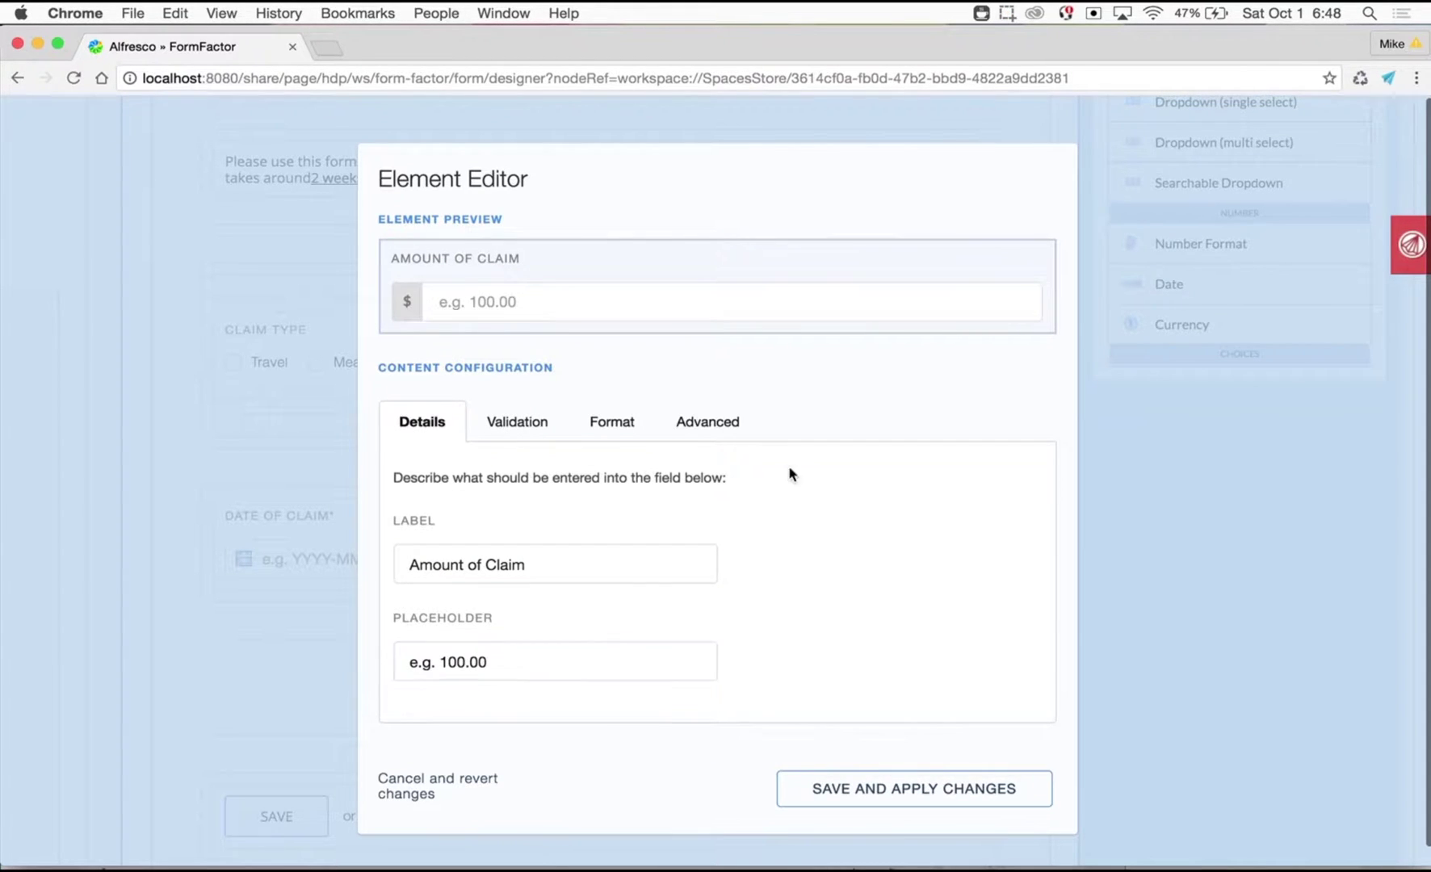
Make Amount of Claim required, format it with two decimals (0.00) and $, and save.
{"action": "left_click", "coordinate": [517, 426]}
{"action": "left_click", "coordinate": [445, 593]}
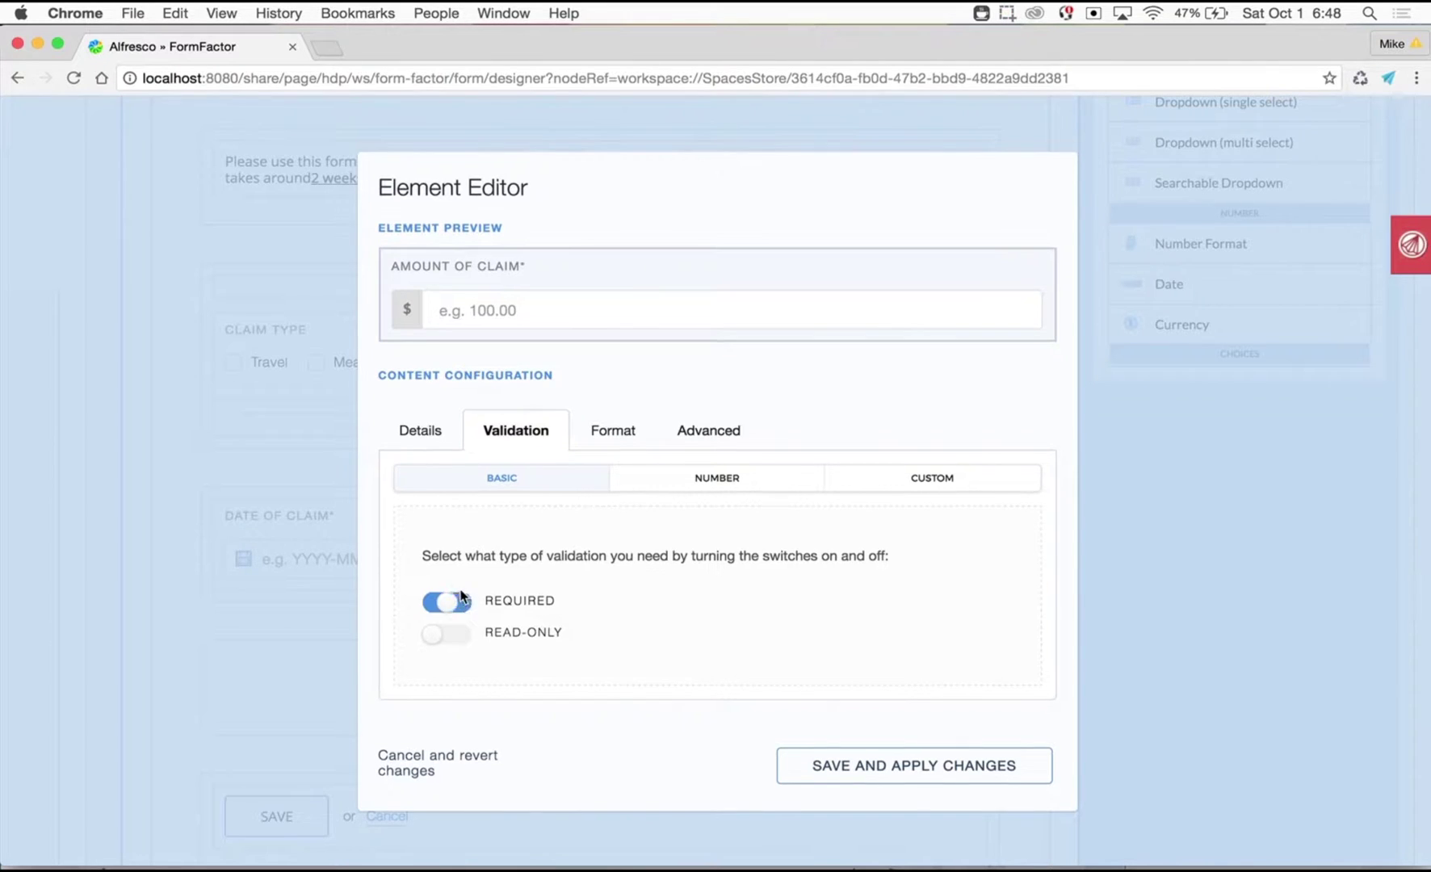
{"action": "left_click", "coordinate": [714, 481]}
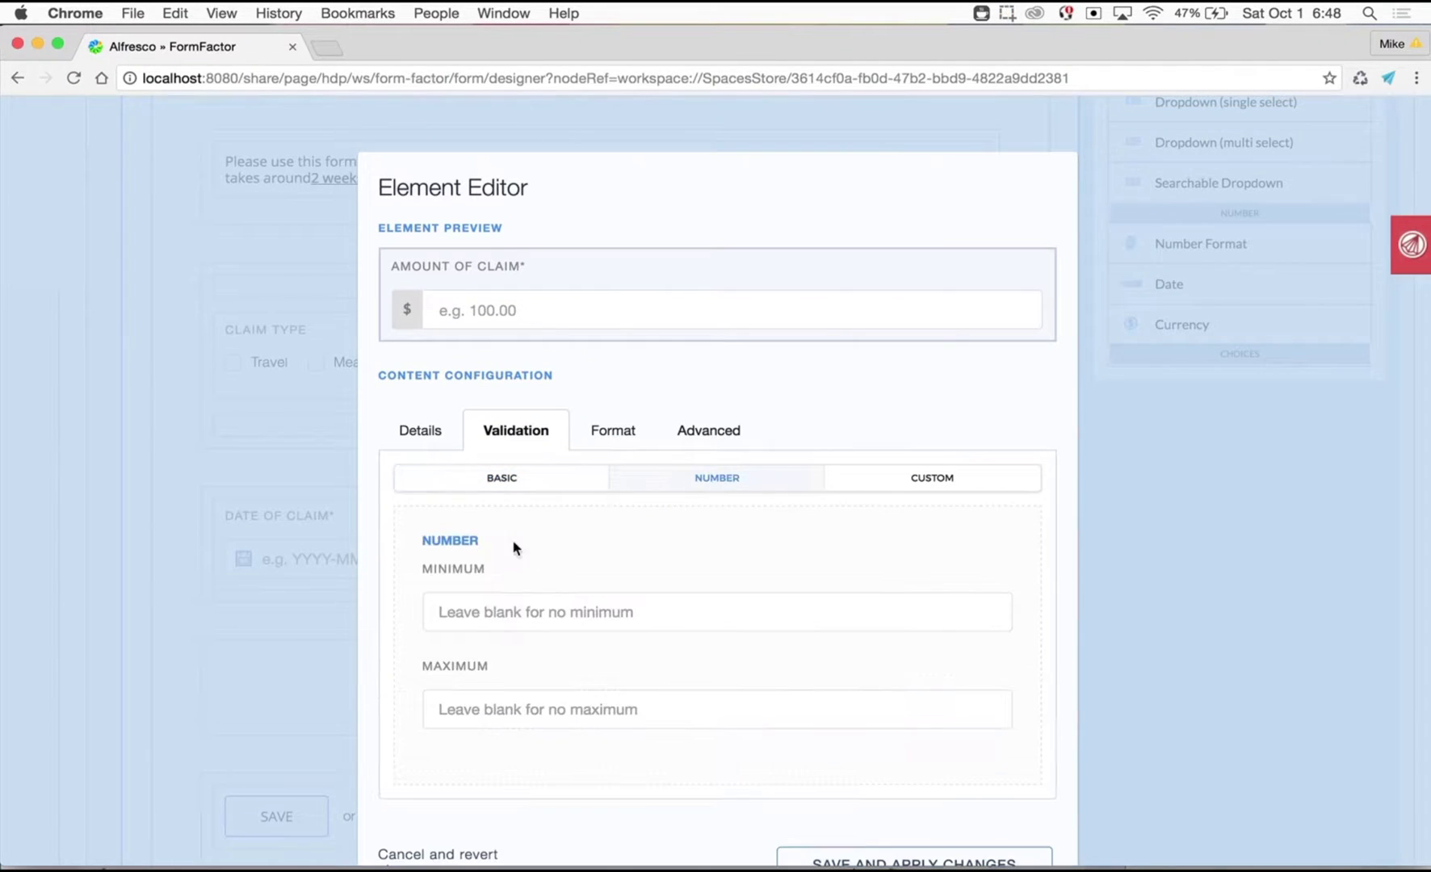
{"action": "left_click", "coordinate": [895, 483]}
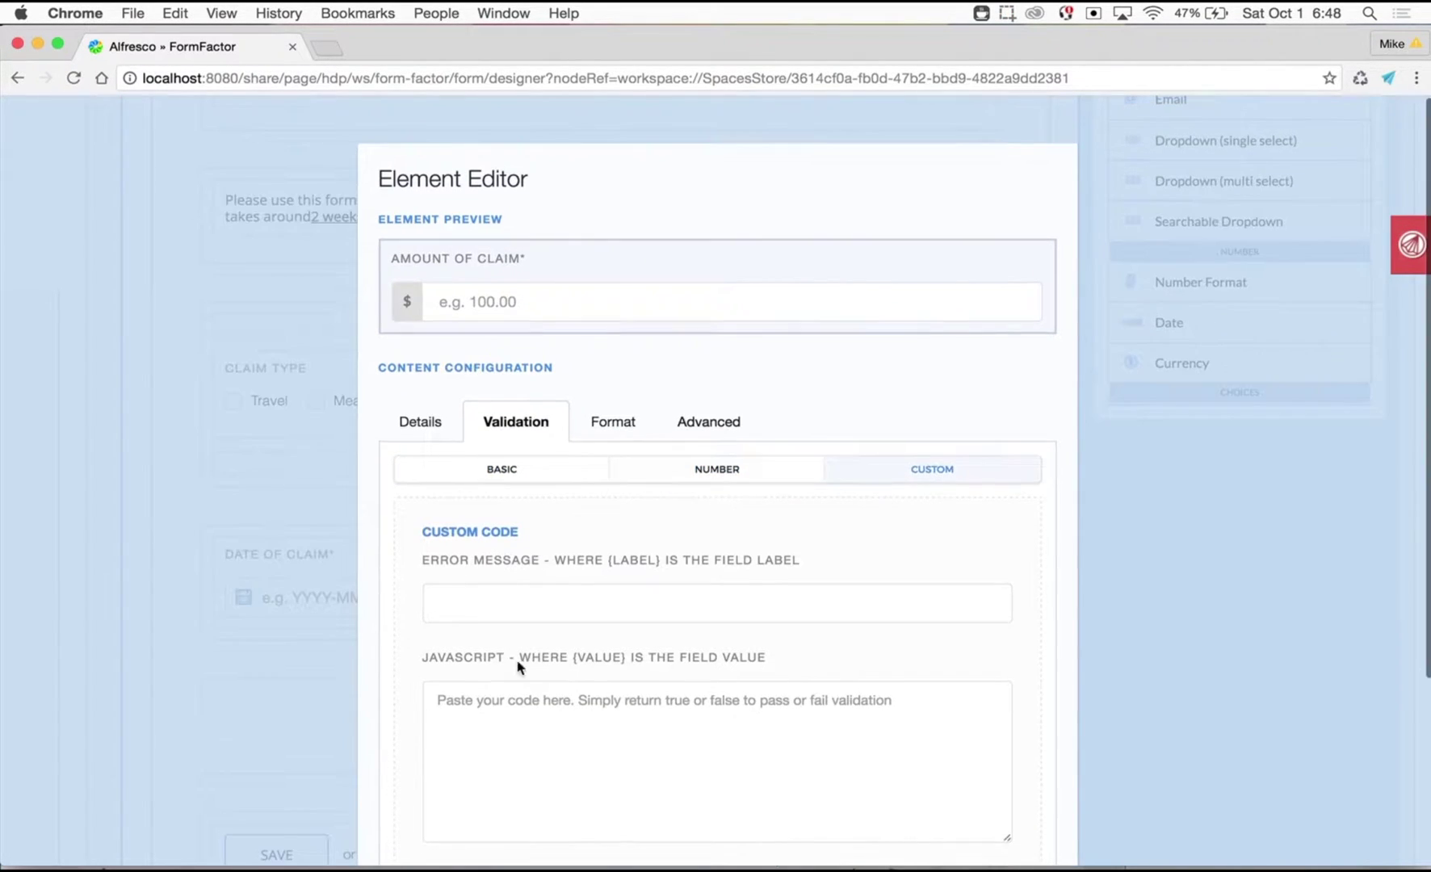
{"action": "left_click", "coordinate": [599, 431]}
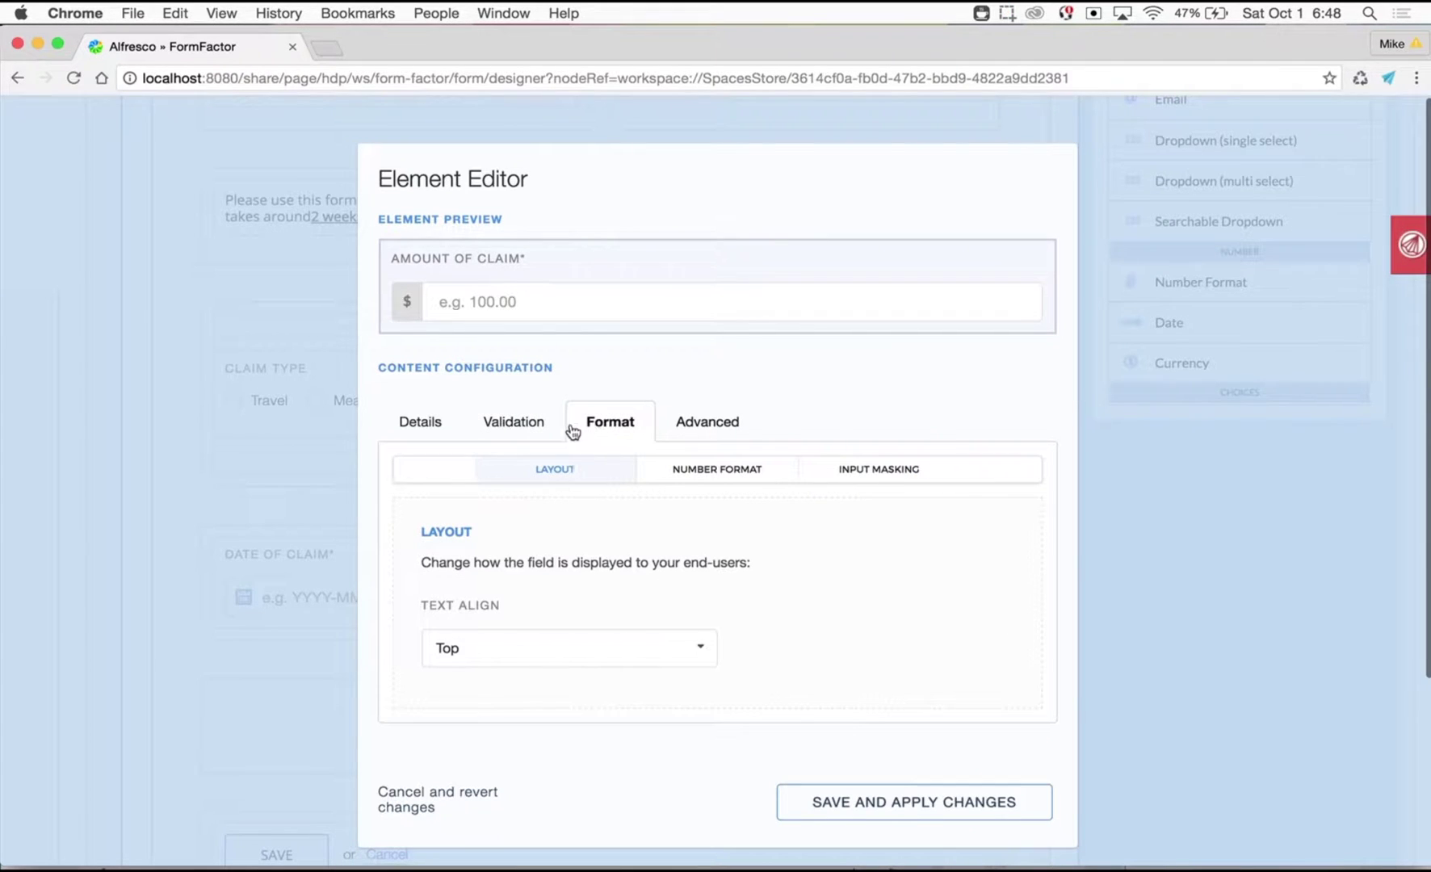
{"action": "left_click", "coordinate": [703, 476]}
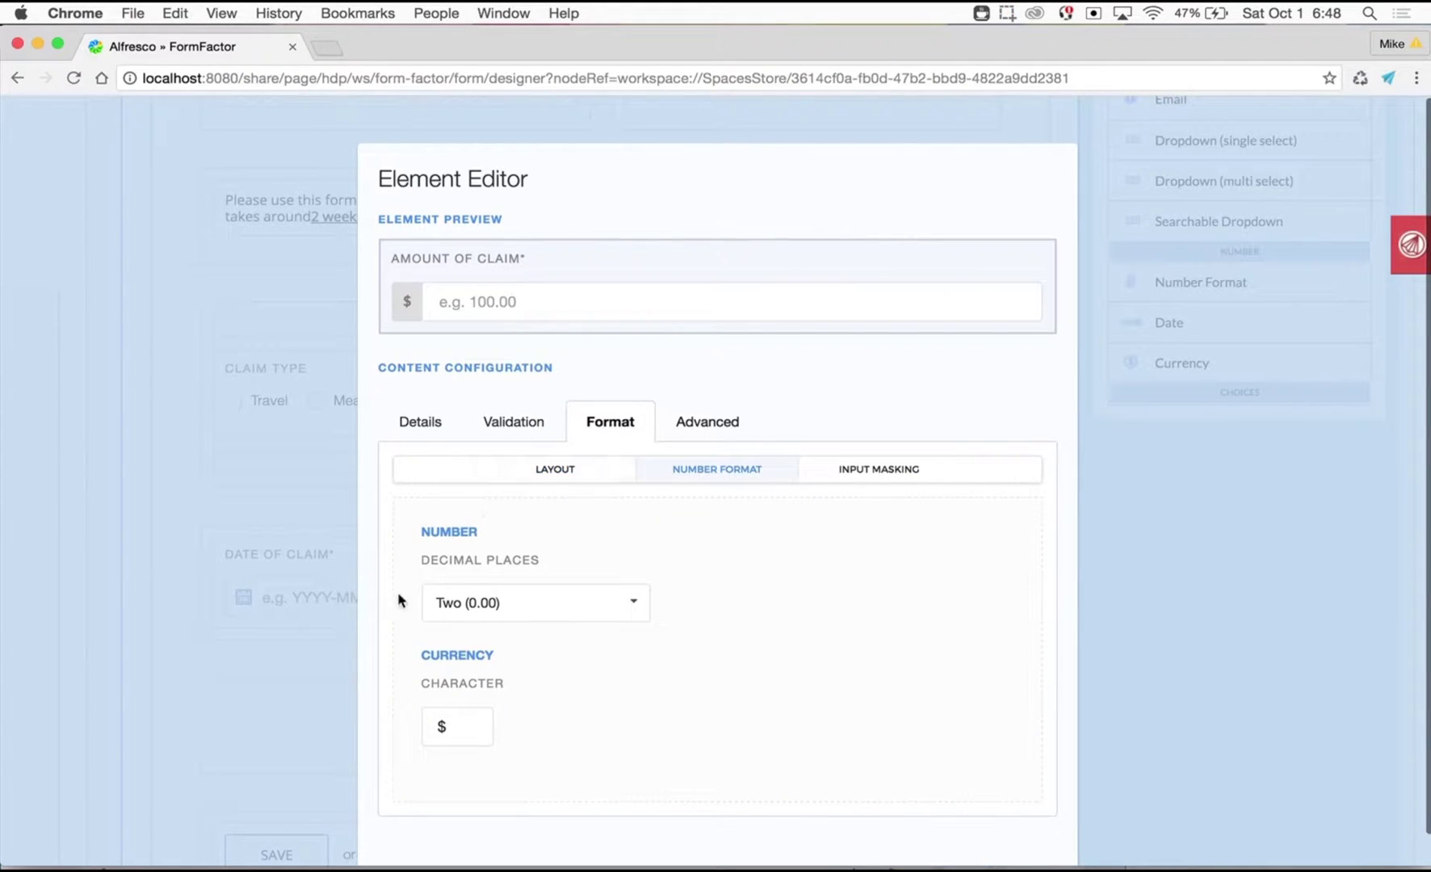
{"action": "scroll", "coordinate": [757, 571], "scroll_direction": "down", "scroll_amount": 3}
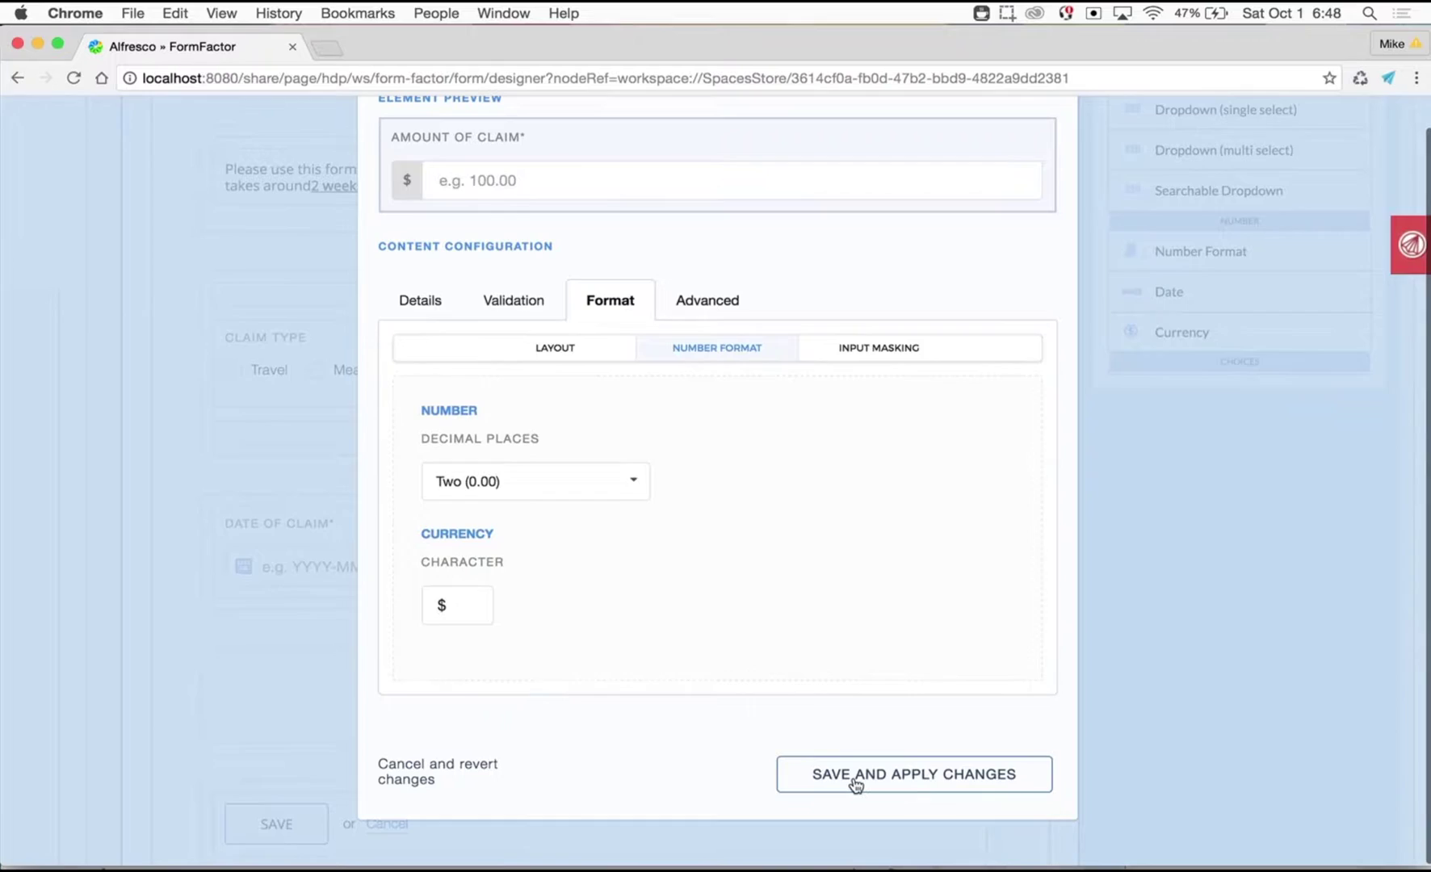
{"action": "left_click", "coordinate": [855, 782]}
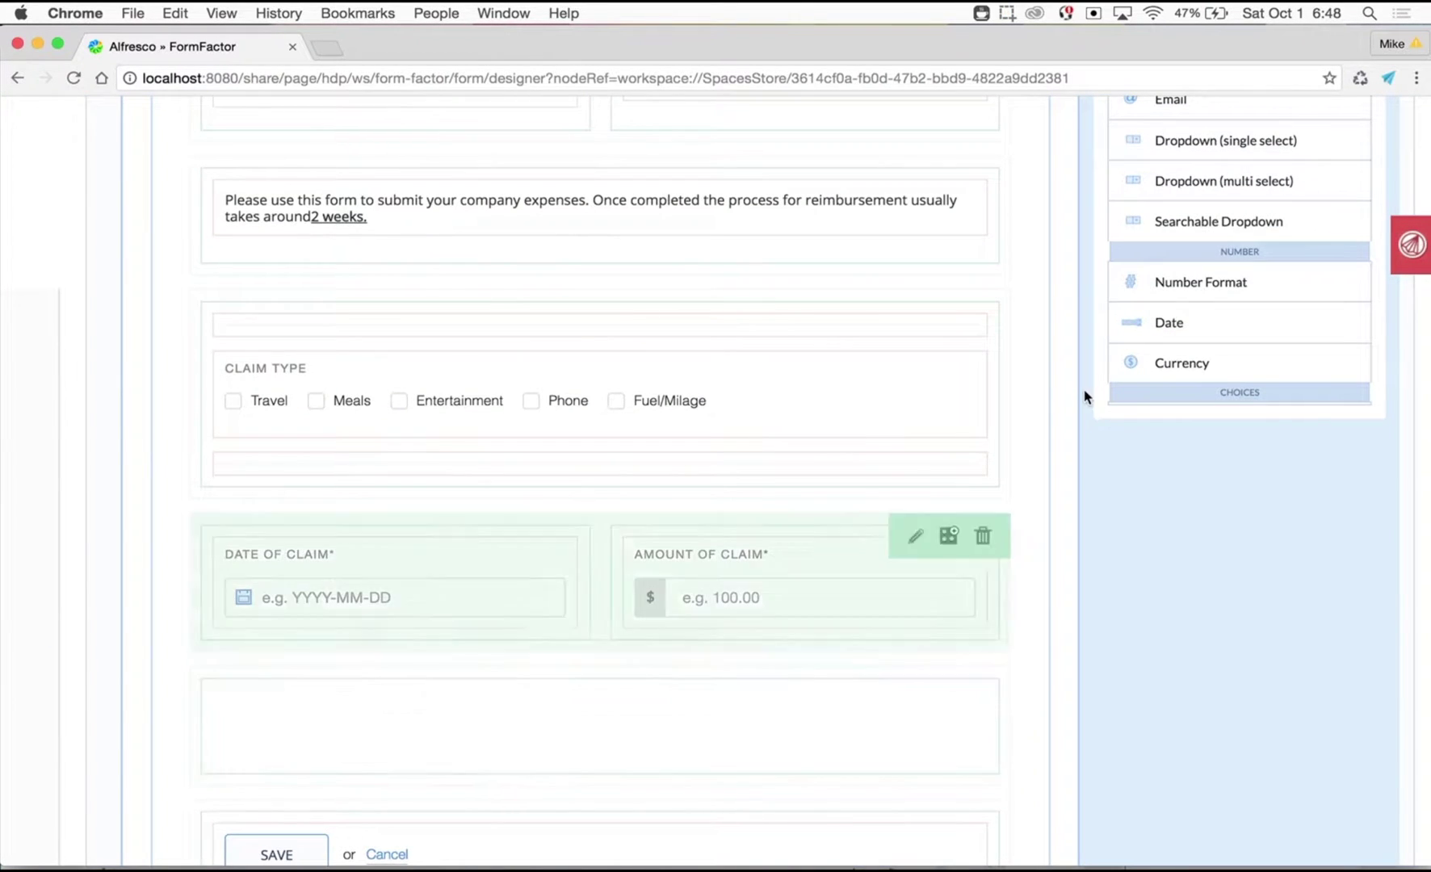
Place a yes/no switch labelled 'Reimbursable?' directly under Date of Claim.
{"action": "scroll", "coordinate": [1153, 358], "scroll_direction": "down", "scroll_amount": 3}
{"action": "left_click_drag", "start_coordinate": [1185, 368], "coordinate": [343, 651]}
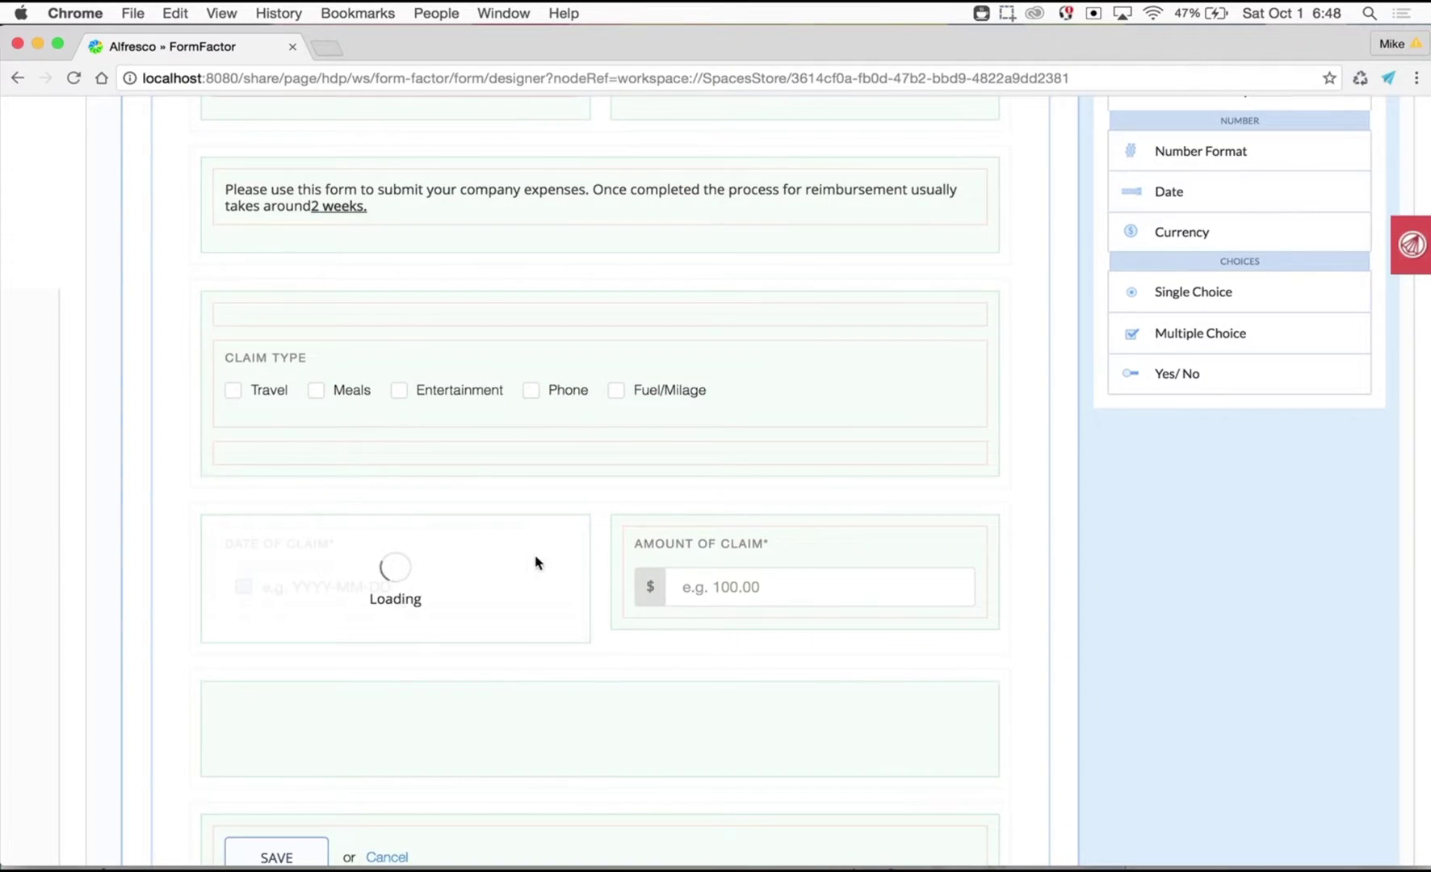
{"action": "type", "text": "Reimbursable?"}
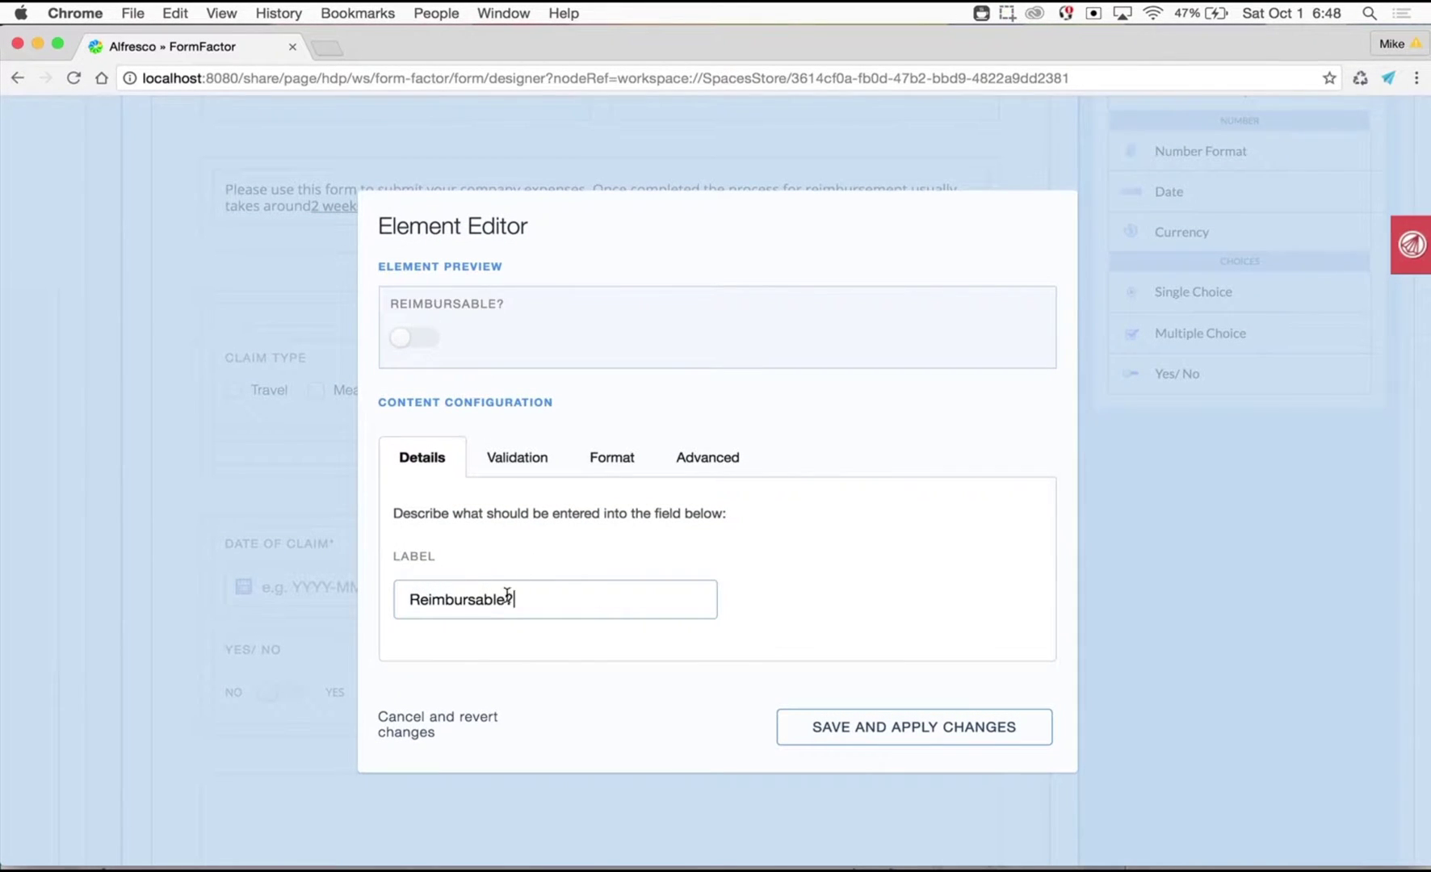
{"action": "left_click", "coordinate": [517, 460]}
{"action": "left_click", "coordinate": [408, 459]}
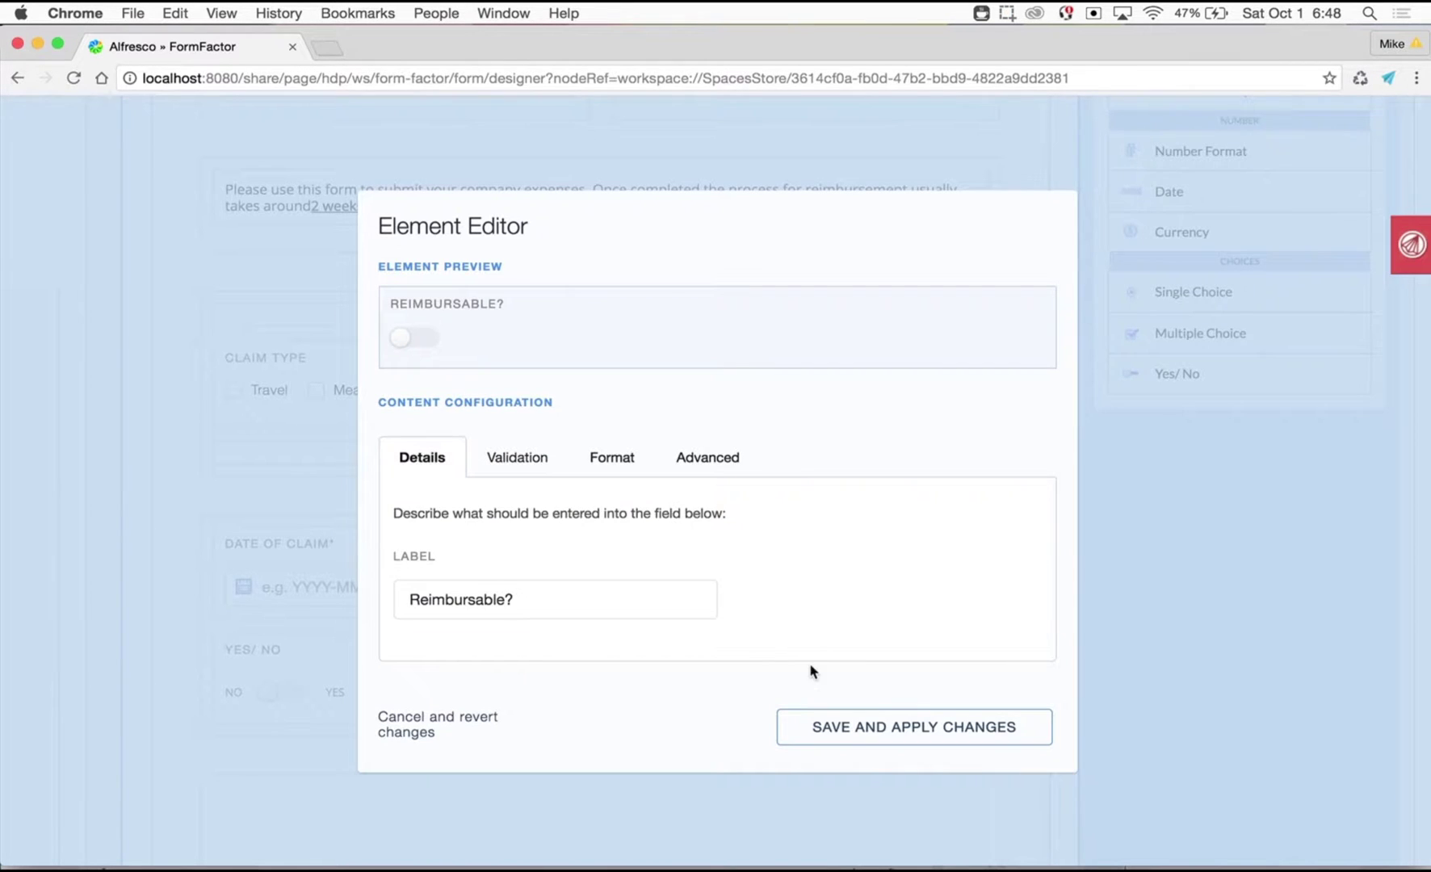
{"action": "key", "text": "Return"}
{"action": "scroll", "coordinate": [562, 668], "scroll_direction": "down", "scroll_amount": 3}
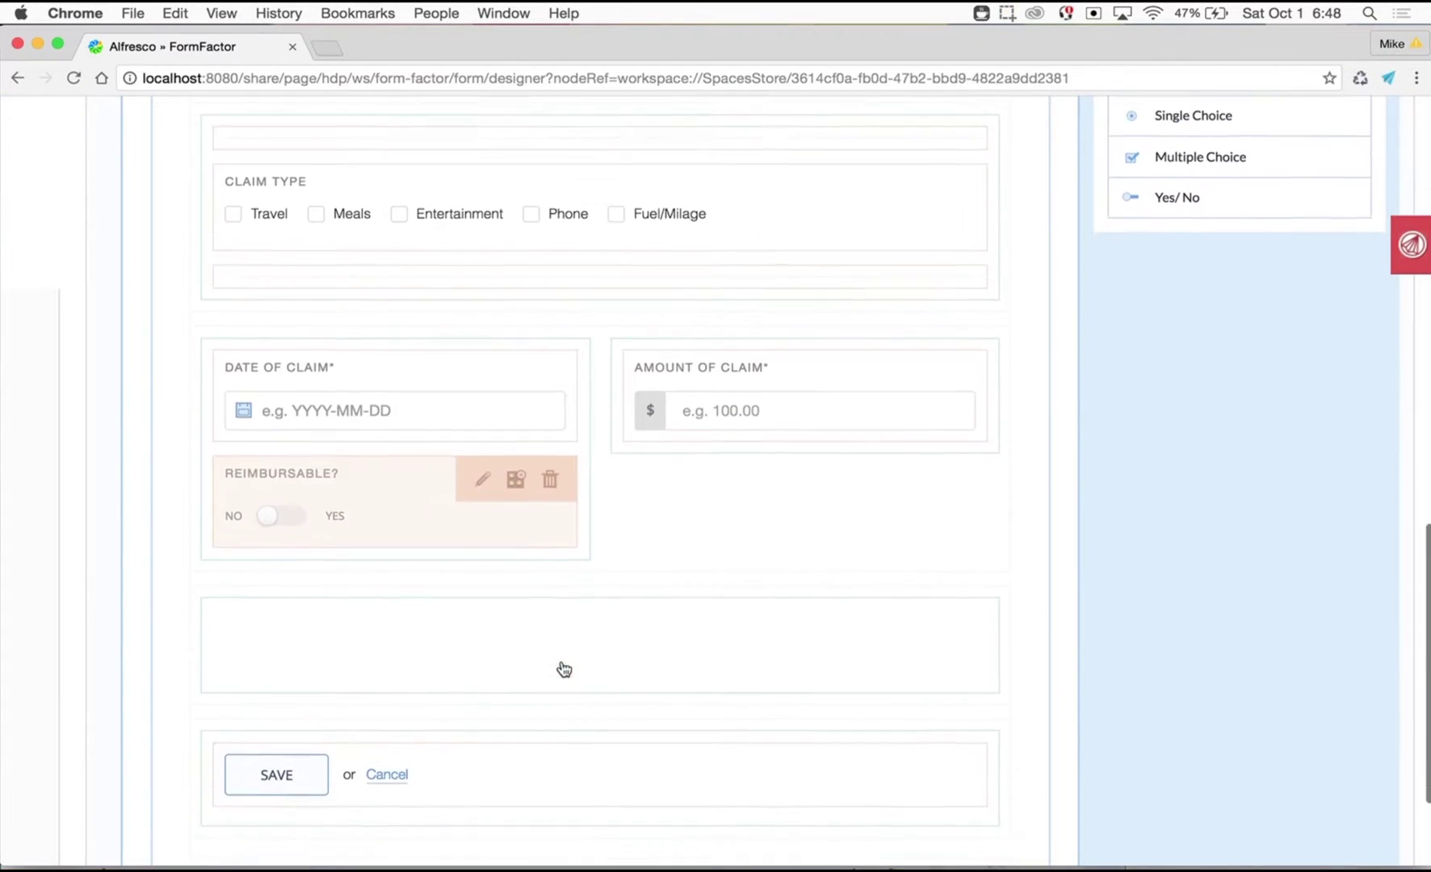
Add a 'Receipts' file upload field in the row above Save and save the form changes.
{"action": "scroll", "coordinate": [1009, 529], "scroll_direction": "up", "scroll_amount": 5}
{"action": "scroll", "coordinate": [1028, 526], "scroll_direction": "up", "scroll_amount": 3}
{"action": "scroll", "coordinate": [1114, 242], "scroll_direction": "up", "scroll_amount": 3}
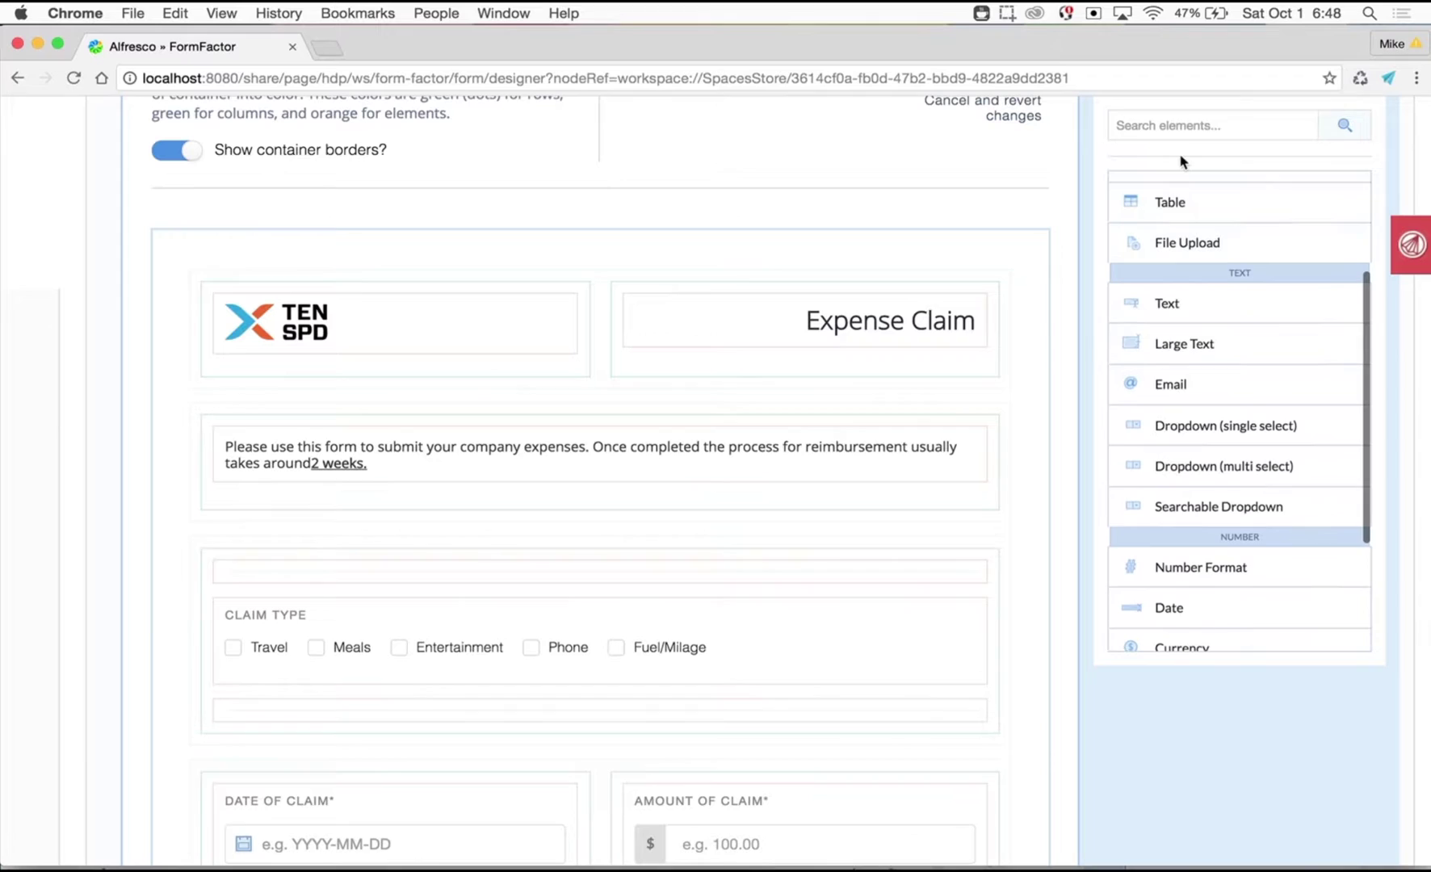
{"action": "left_click", "coordinate": [1264, 125]}
{"action": "type", "text": "upload"}
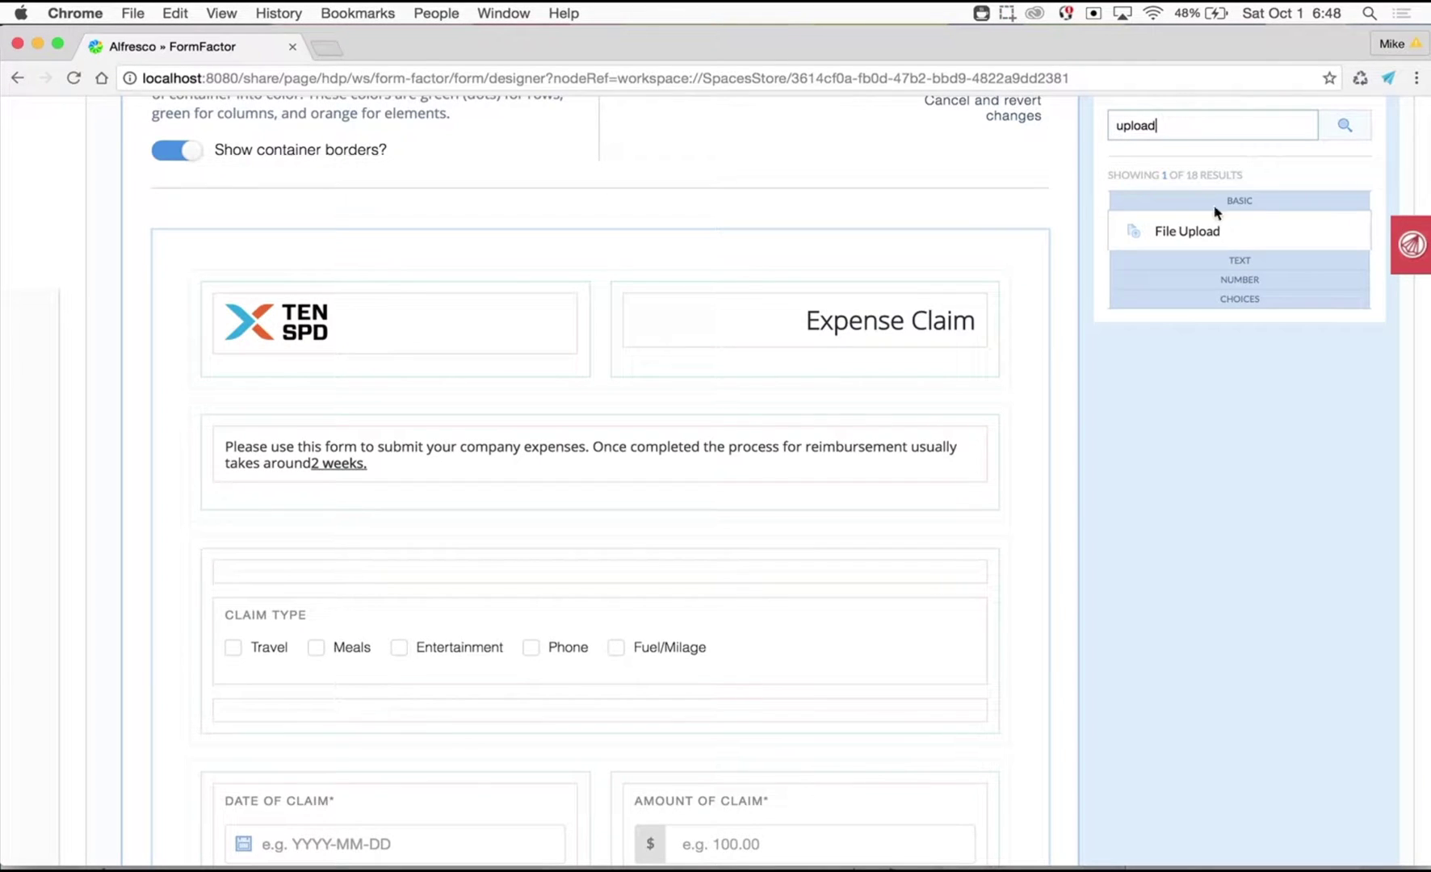
{"action": "left_click_drag", "start_coordinate": [1143, 233], "coordinate": [664, 498]}
{"action": "scroll", "coordinate": [664, 498], "scroll_direction": "down", "scroll_amount": 7}
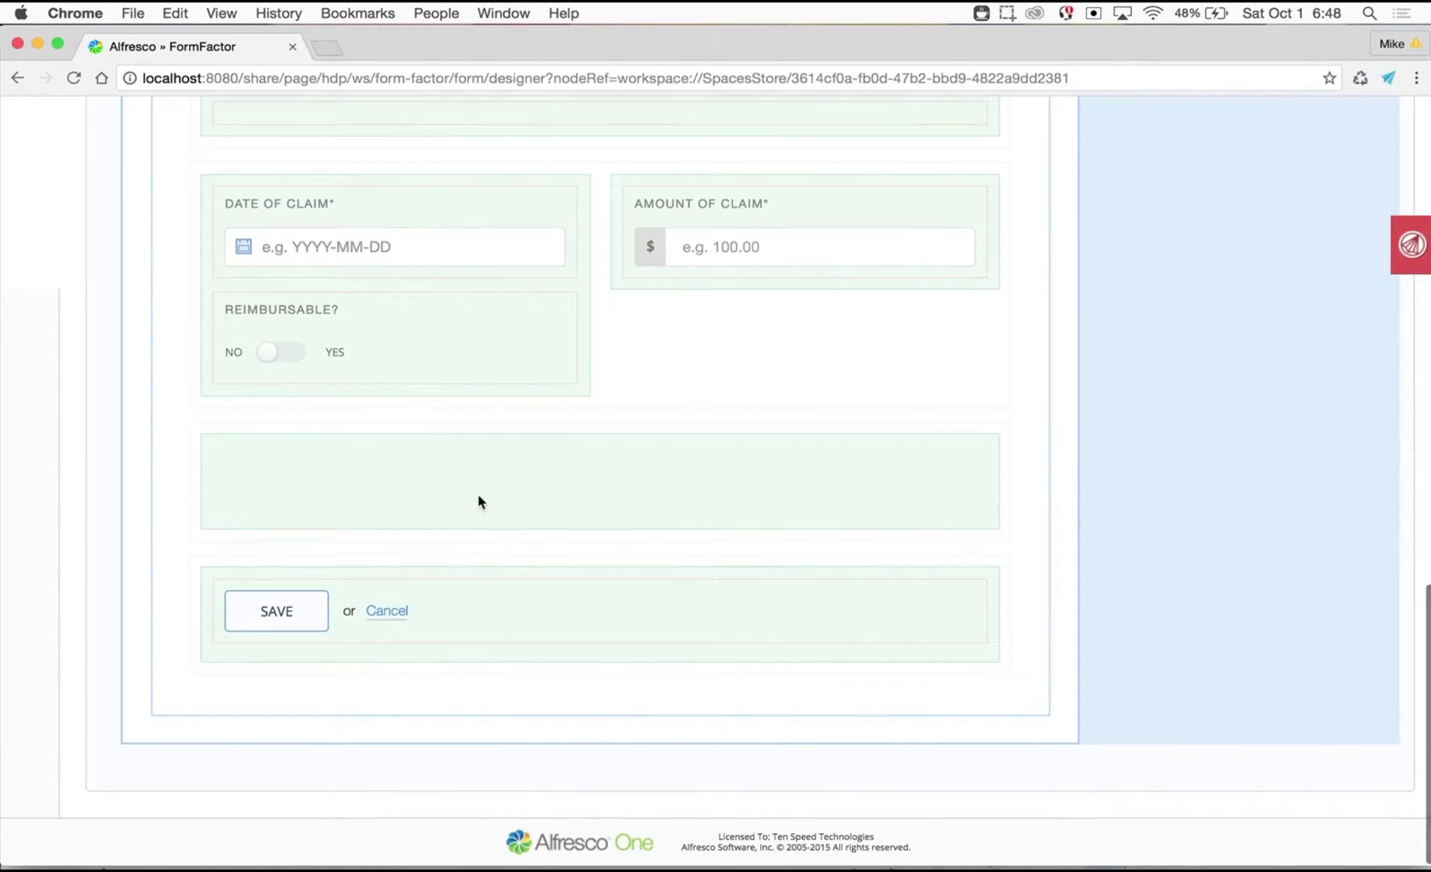
{"action": "left_click_drag", "start_coordinate": [565, 620], "coordinate": [507, 502]}
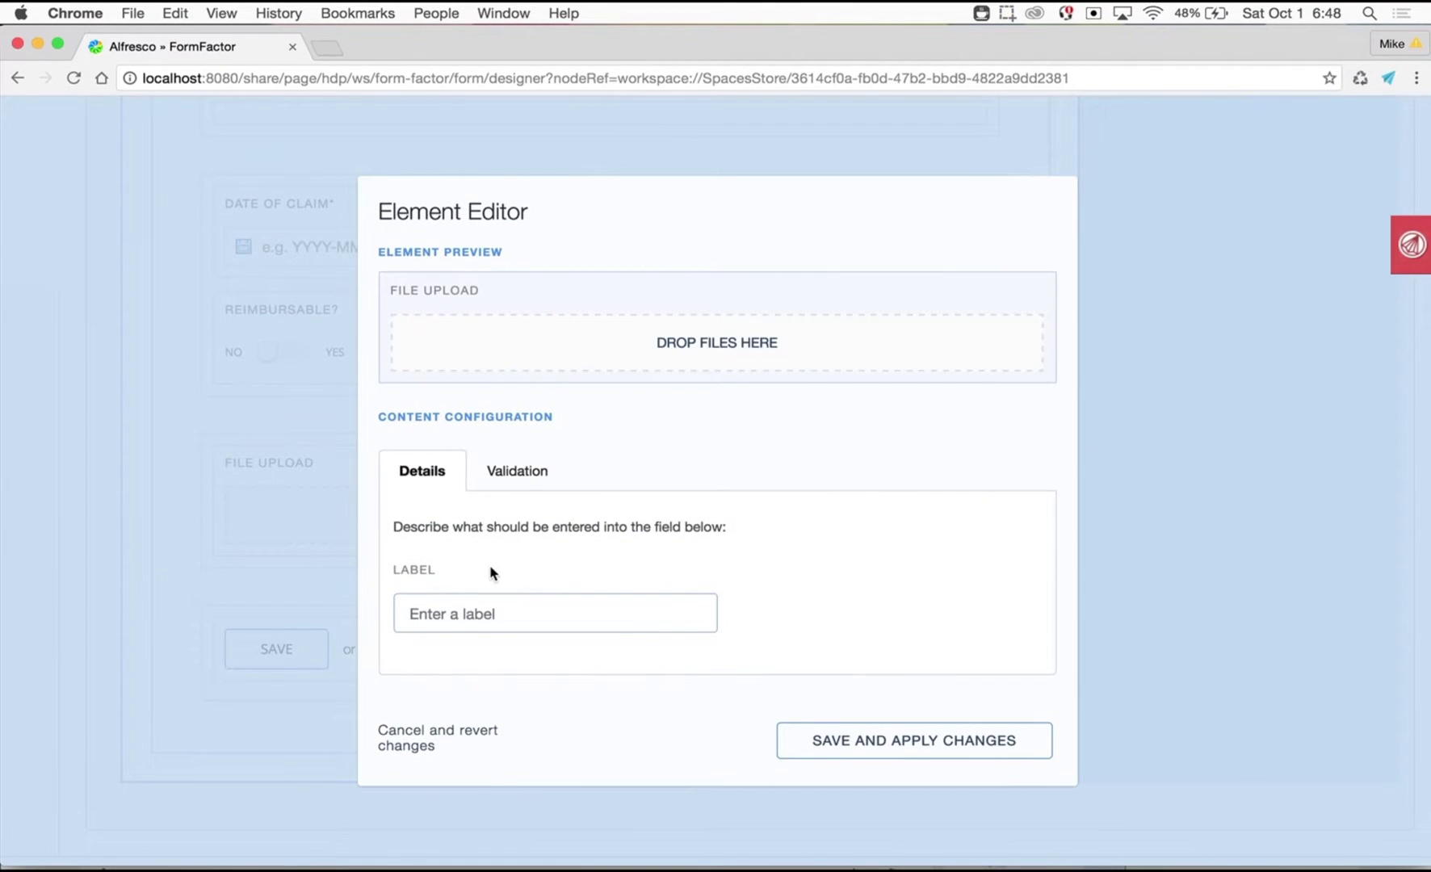
{"action": "type", "text": "Receipts"}
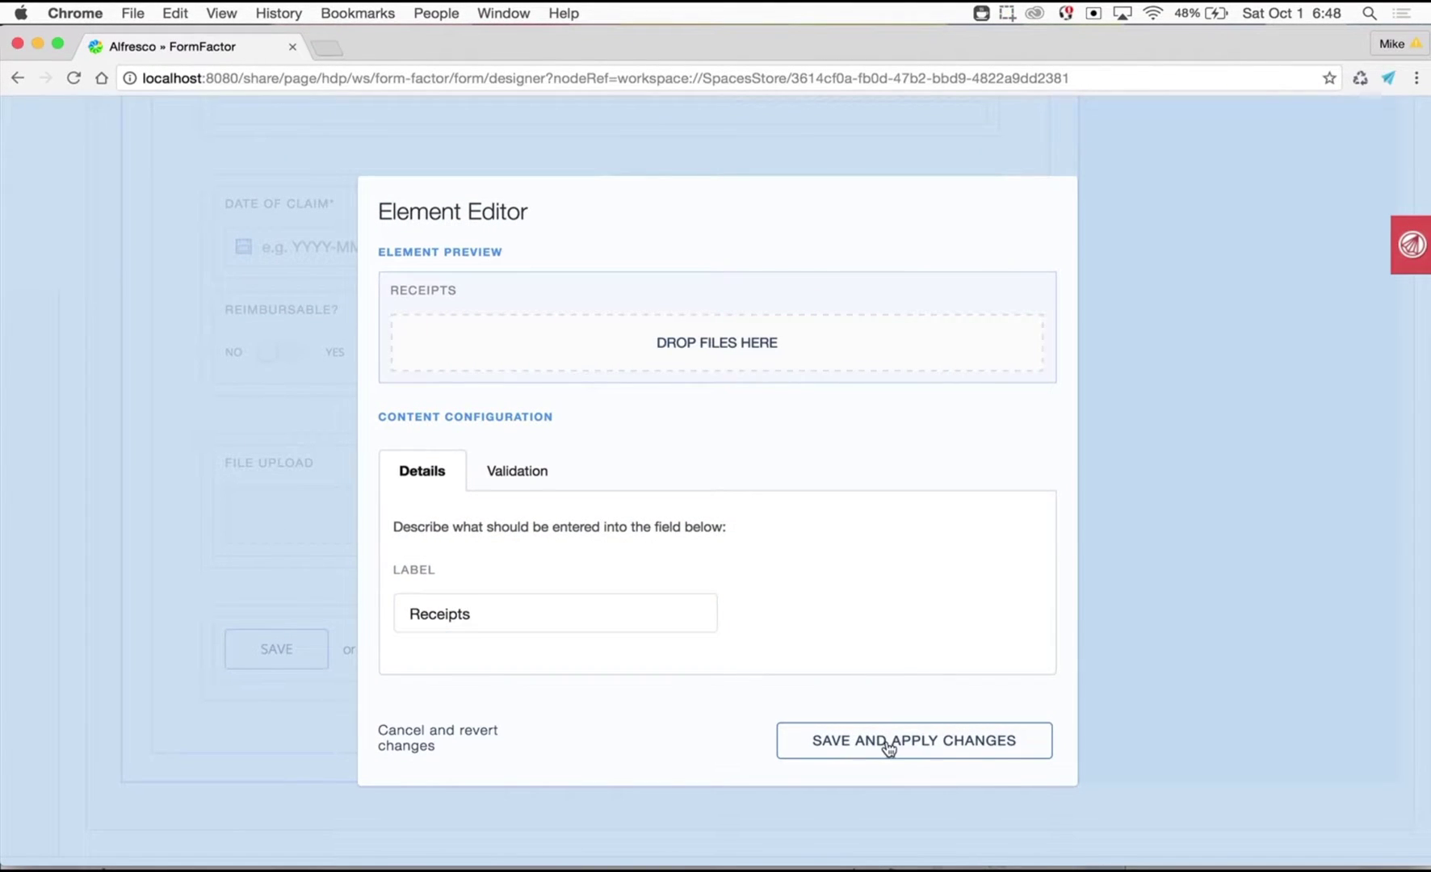
{"action": "left_click", "coordinate": [888, 743]}
{"action": "scroll", "coordinate": [629, 525], "scroll_direction": "up", "scroll_amount": 12}
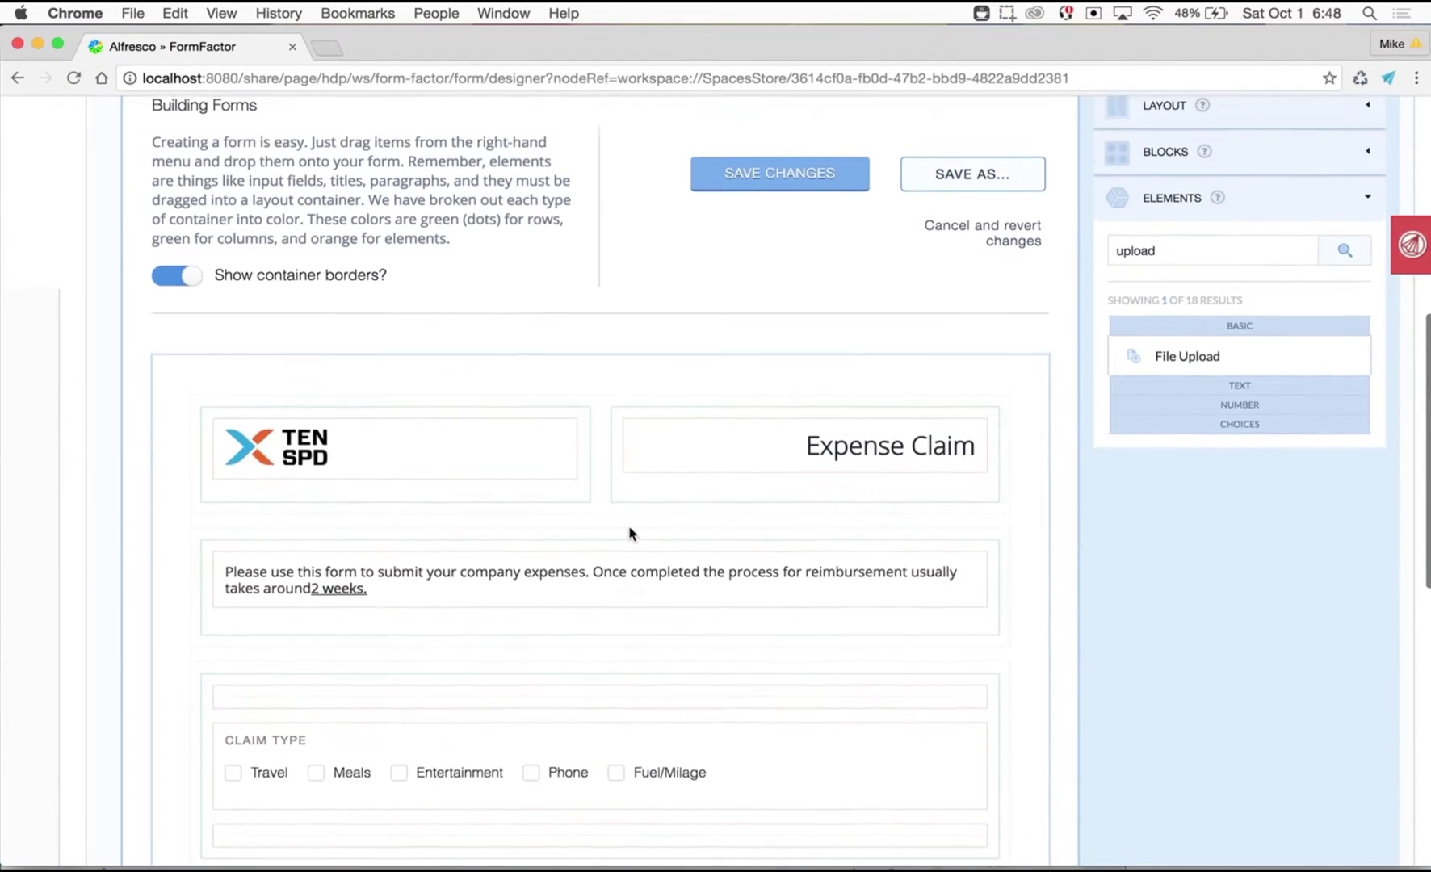
{"action": "left_click", "coordinate": [748, 323]}
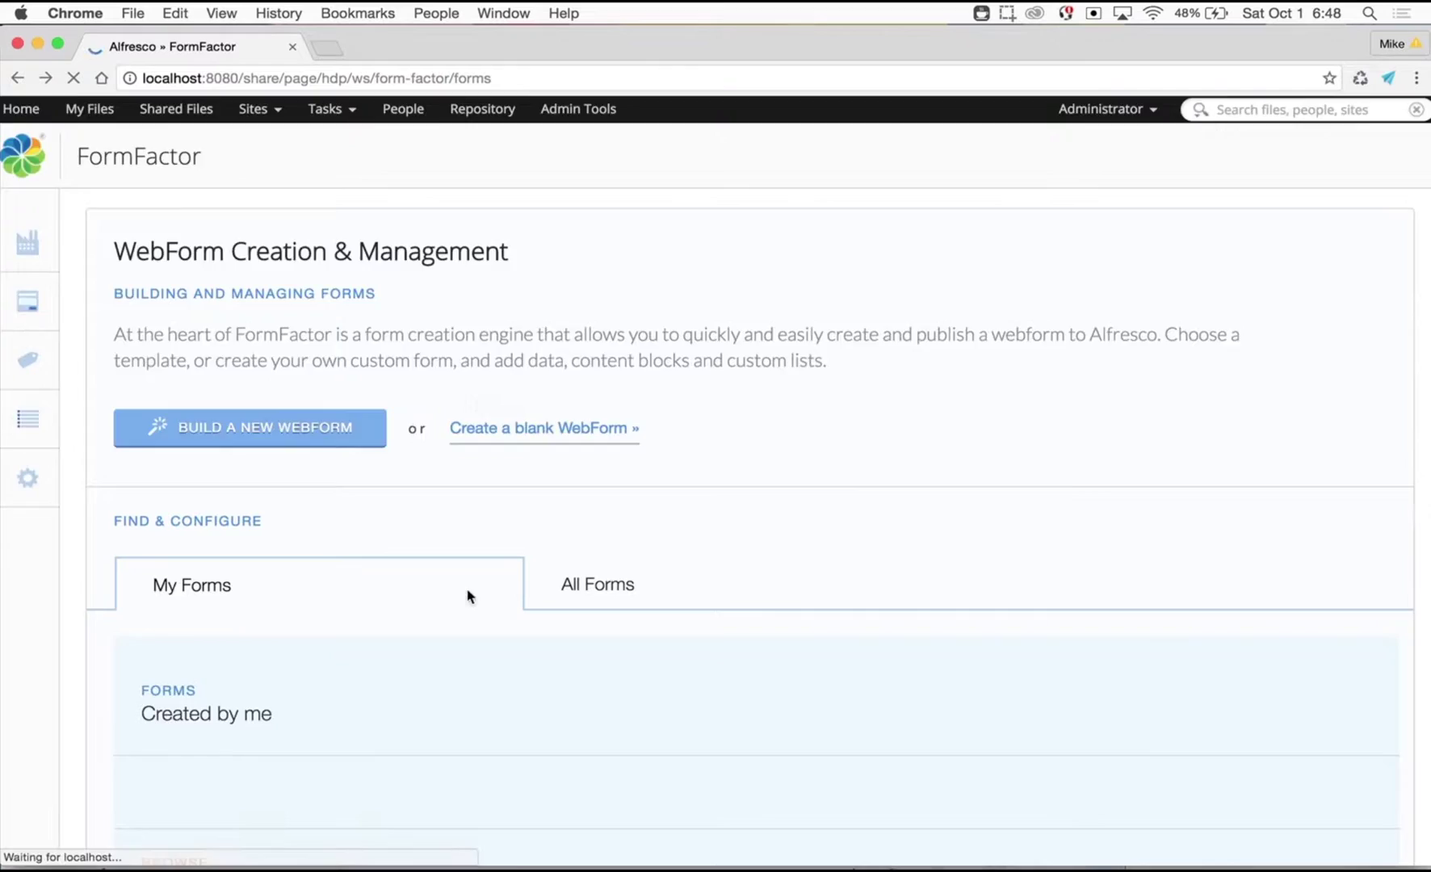
Open the Expense Claim form in a new browser tab.
{"action": "scroll", "coordinate": [466, 594], "scroll_direction": "down", "scroll_amount": 5}
{"action": "right_click", "coordinate": [636, 437]}
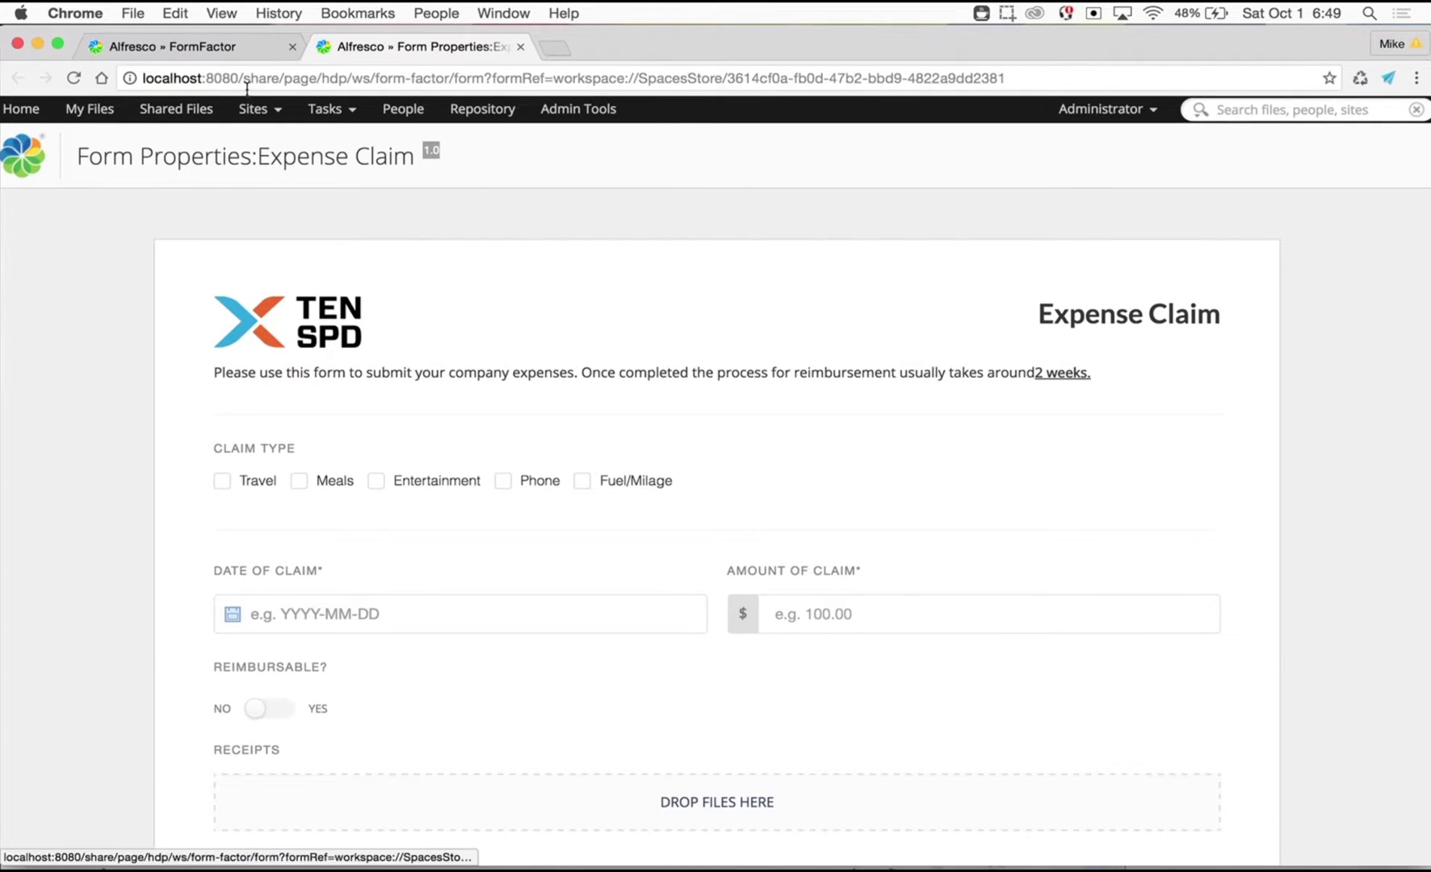
{"action": "left_click", "coordinate": [230, 46]}
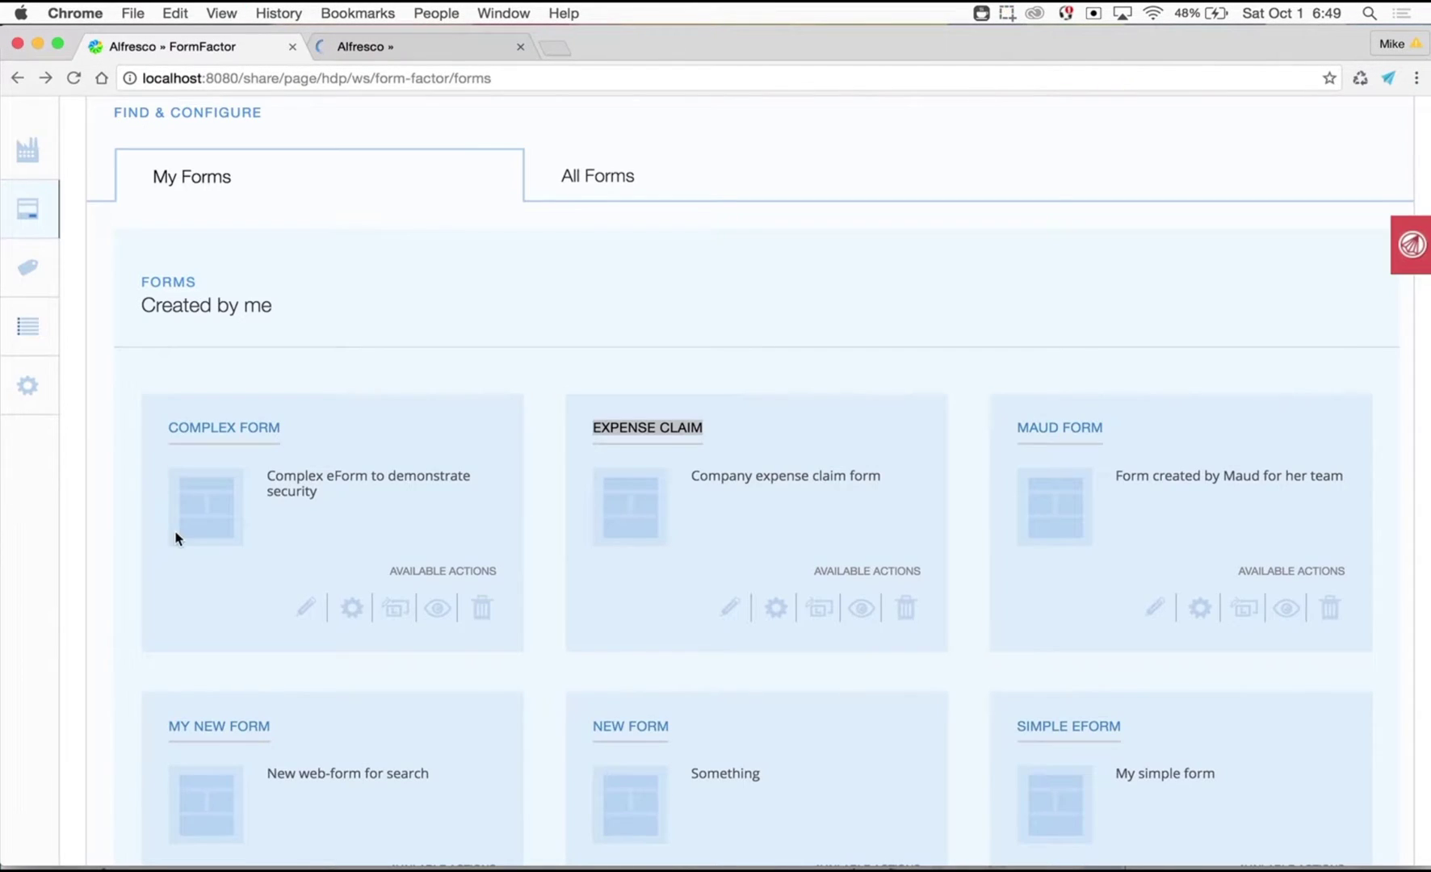
Assign the New Task workflow to Expense Claim in Form Processes, then return to the form.
{"action": "left_click", "coordinate": [22, 393]}
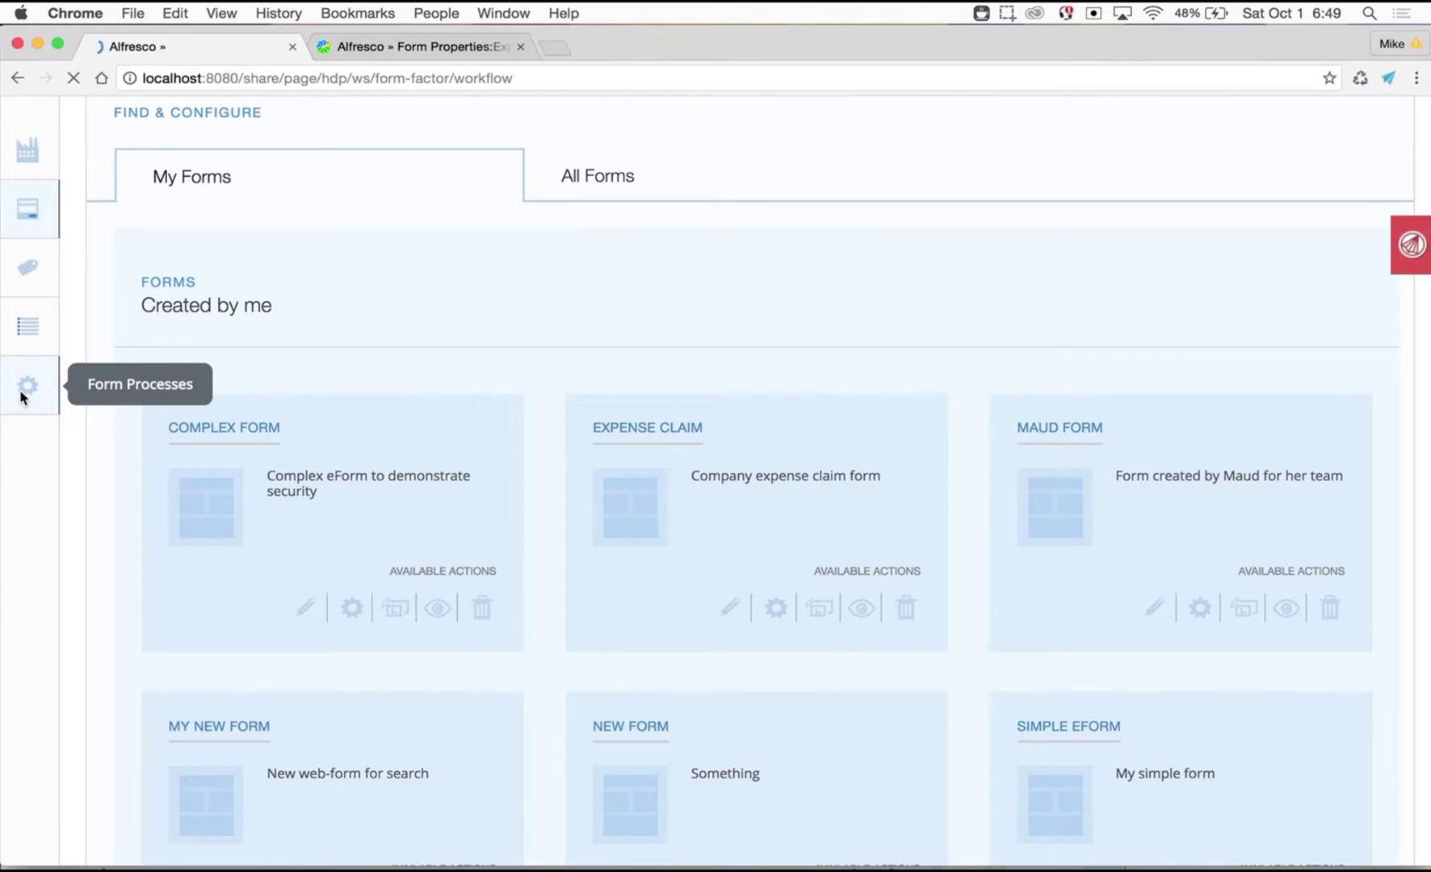
{"action": "scroll", "coordinate": [715, 653], "scroll_direction": "down", "scroll_amount": 3}
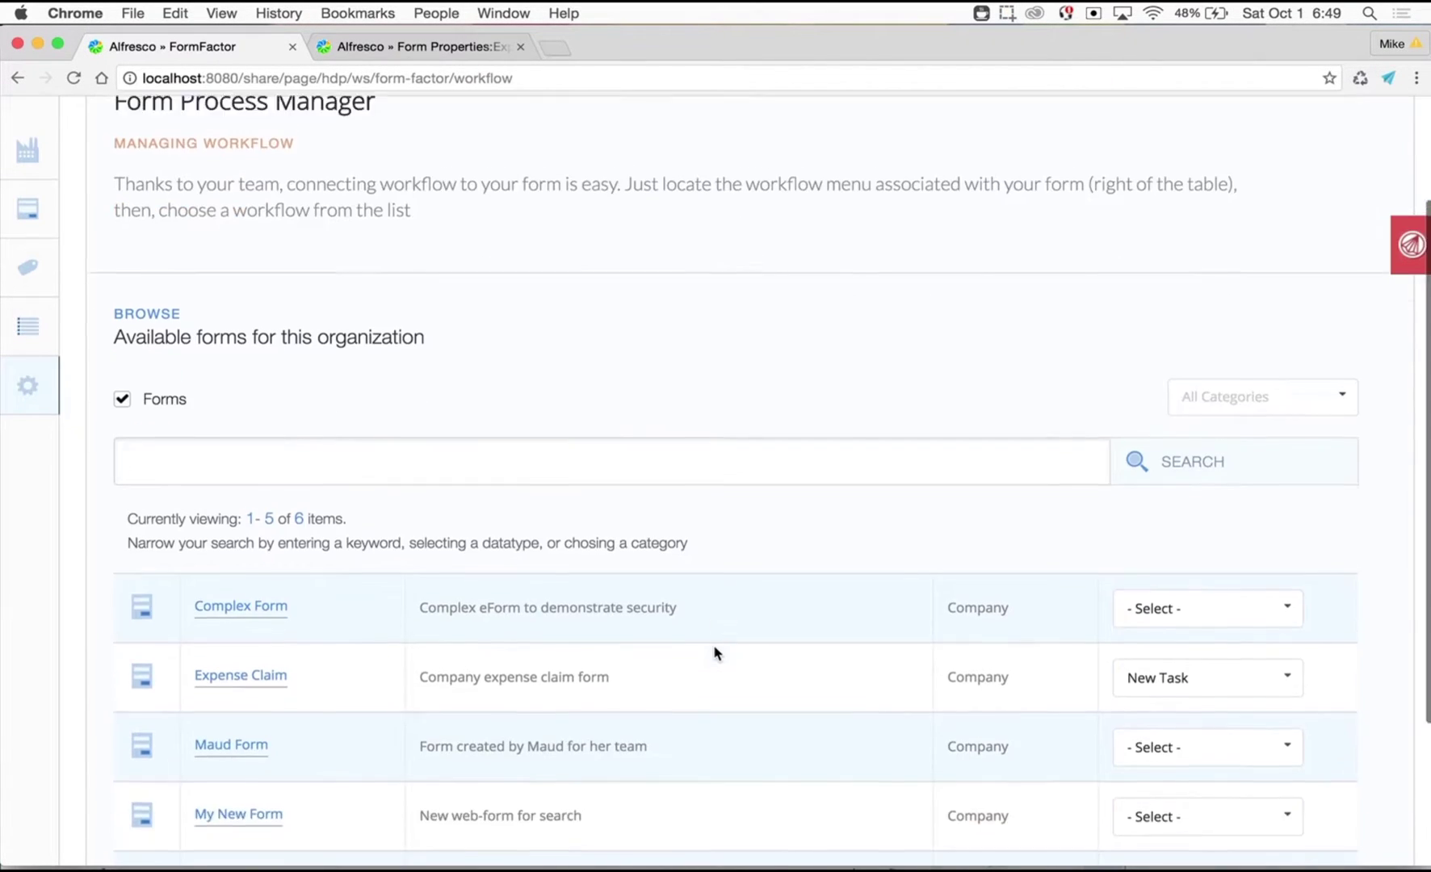
{"action": "scroll", "coordinate": [715, 653], "scroll_direction": "down", "scroll_amount": 3}
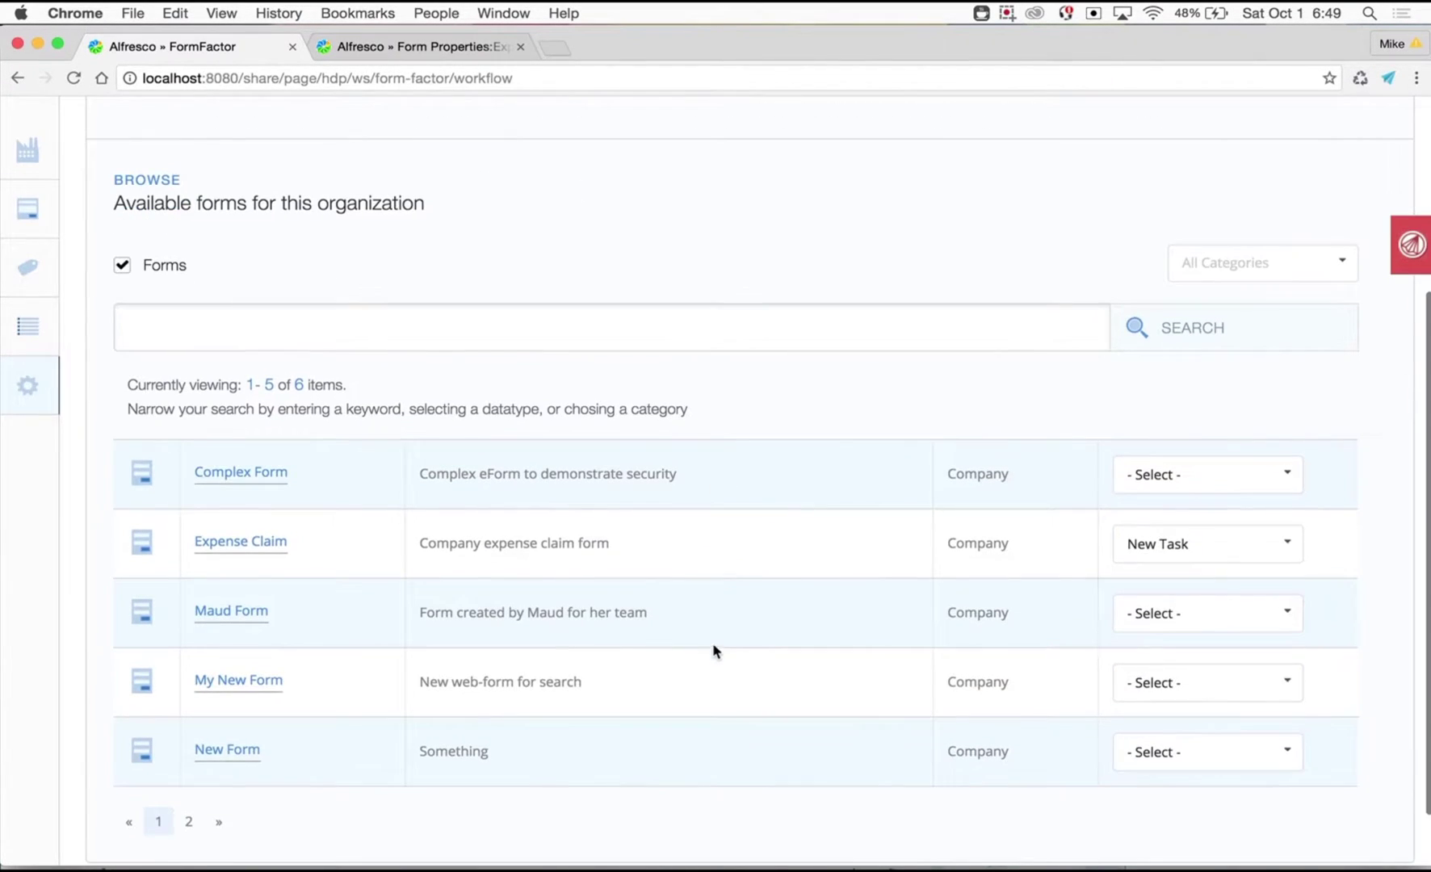
{"action": "left_click", "coordinate": [1156, 544]}
{"action": "left_click", "coordinate": [1158, 579]}
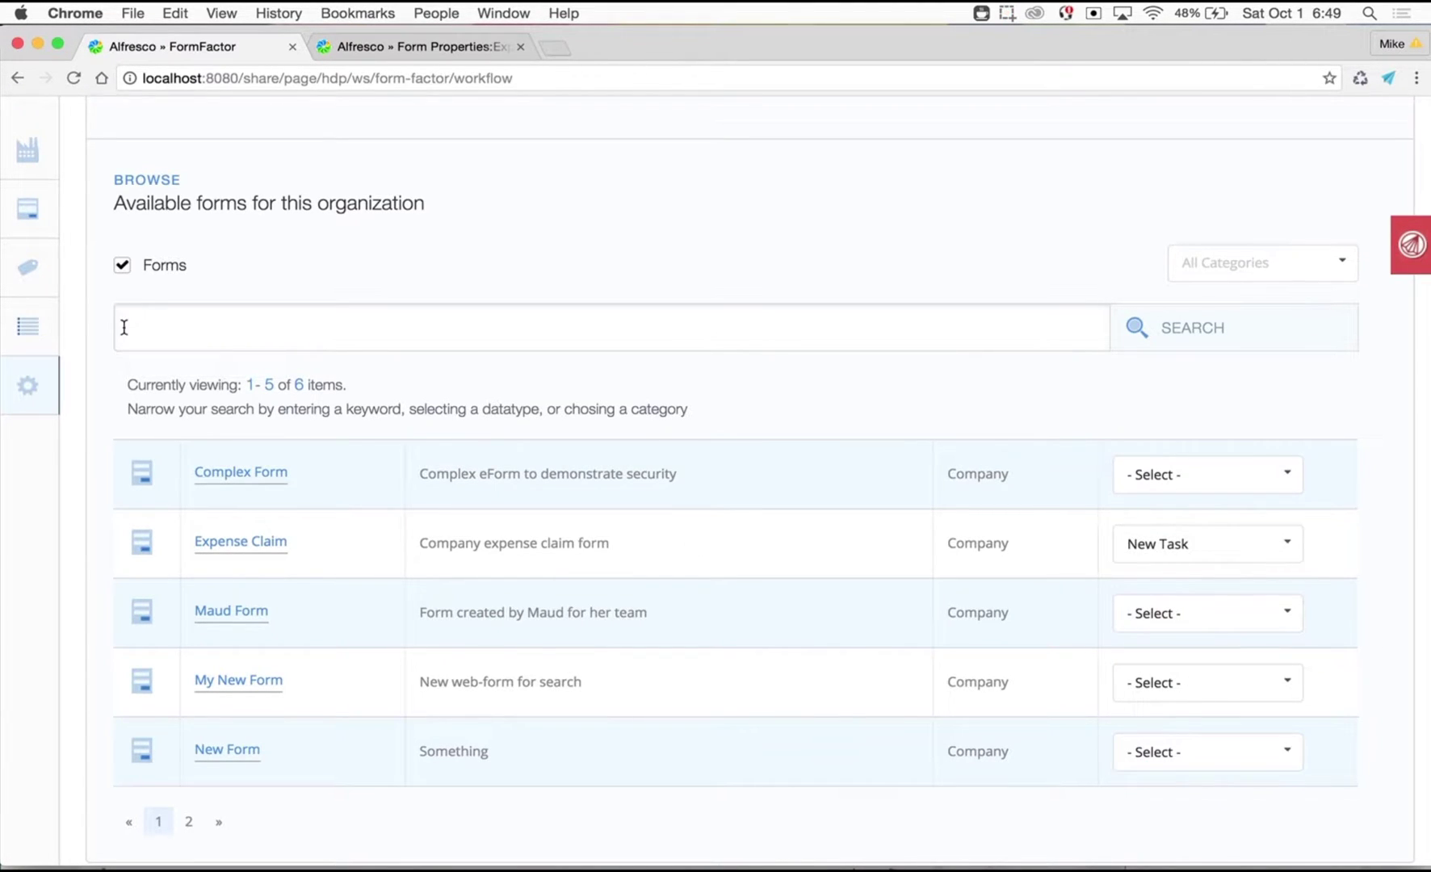
{"action": "left_click", "coordinate": [387, 49]}
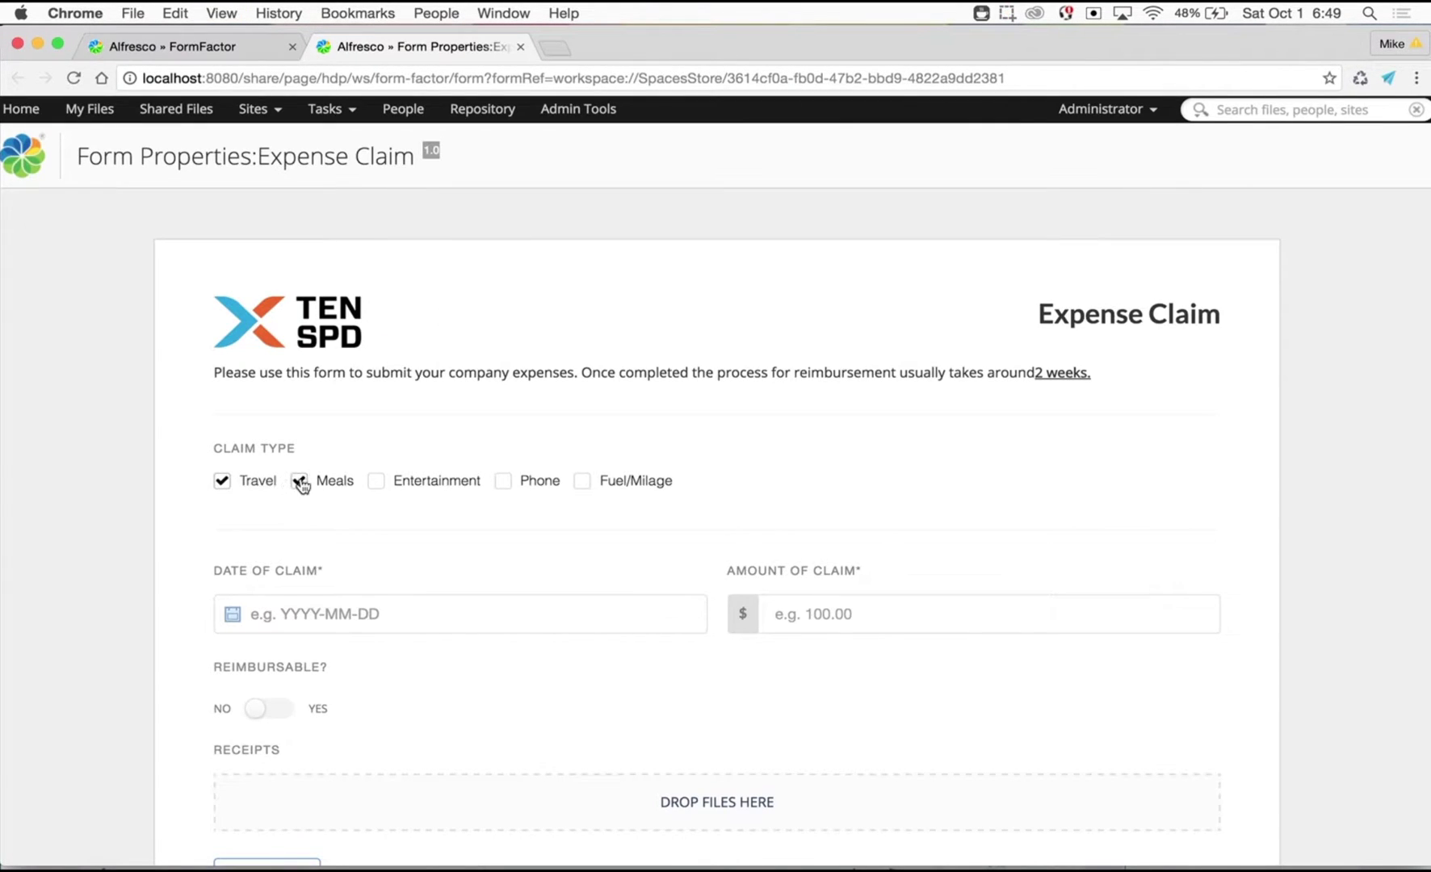
Fill in Date of Claim 2016-10-20, amount 20000.00, and mark the claim reimbursable.
{"action": "left_click", "coordinate": [332, 620]}
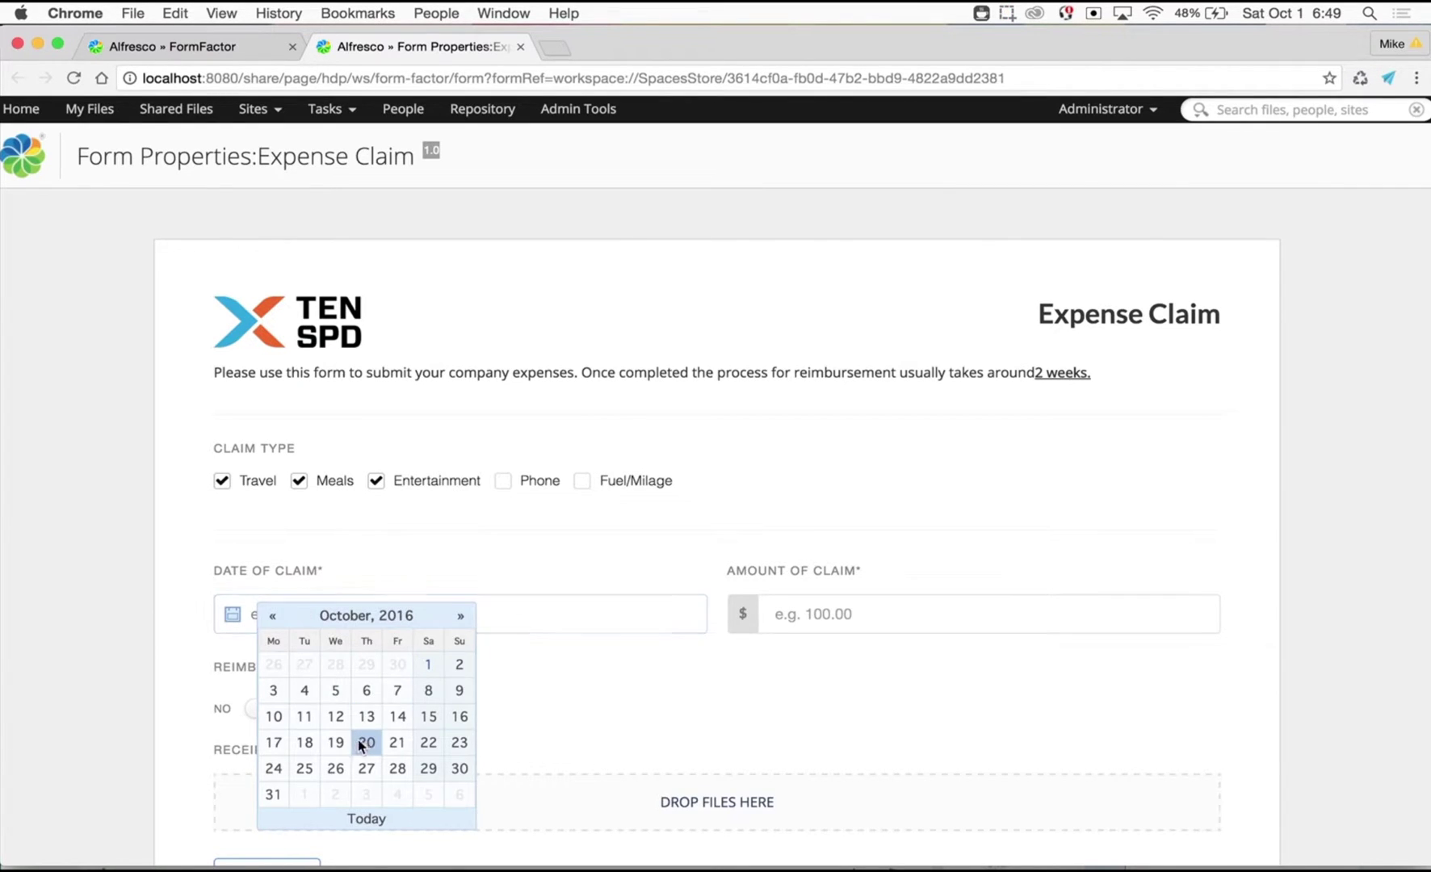
{"action": "left_click", "coordinate": [361, 743]}
{"action": "left_click", "coordinate": [823, 621]}
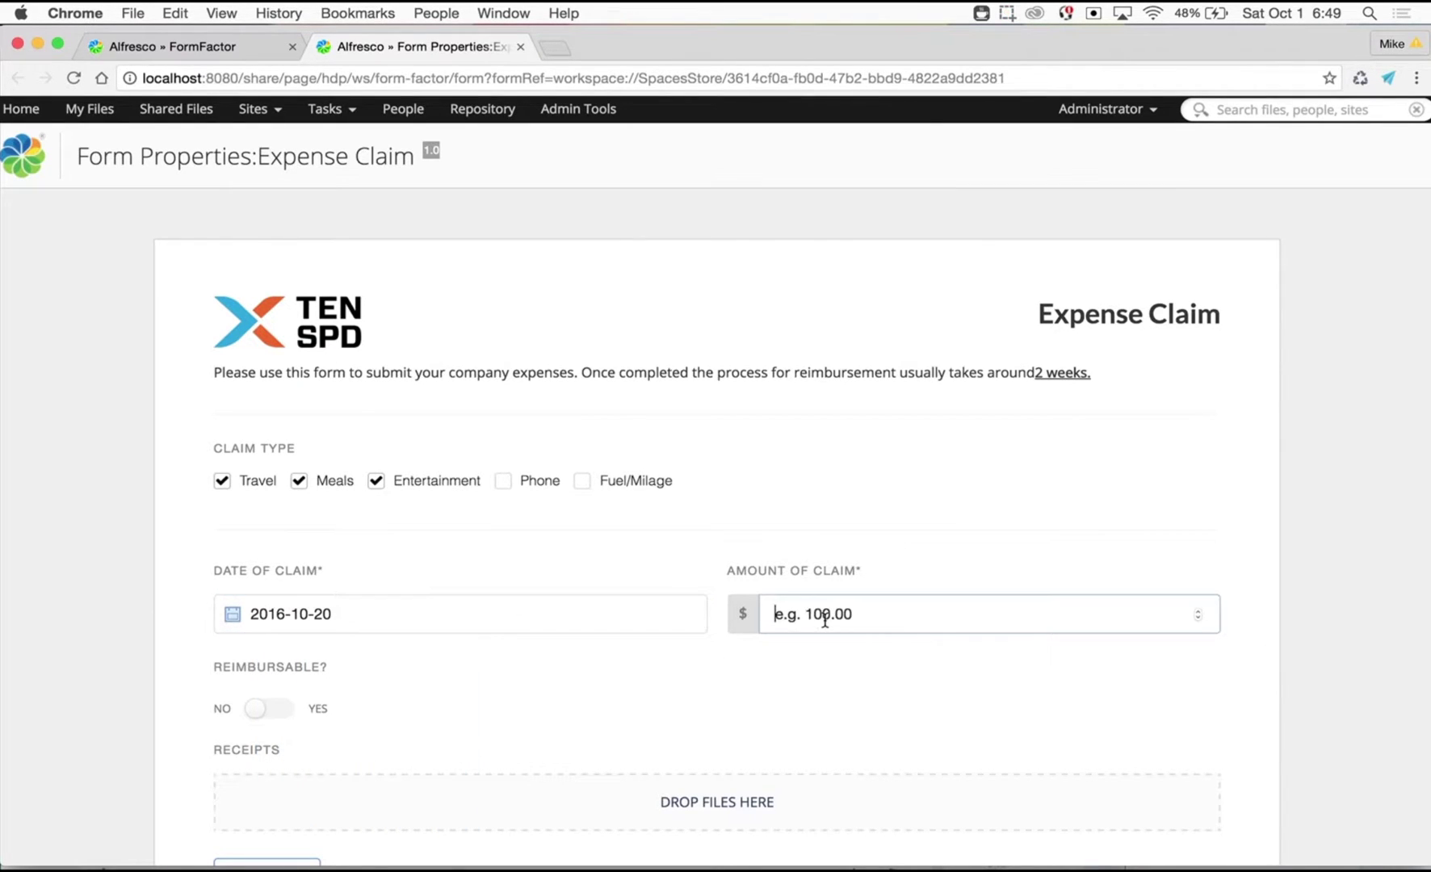
{"action": "left_click", "coordinate": [767, 680]}
Attach two receipt images, submit the claim, and return to the Form Process Manager.
{"action": "key", "text": "super+Tab"}
{"action": "key", "text": "super+Tab"}
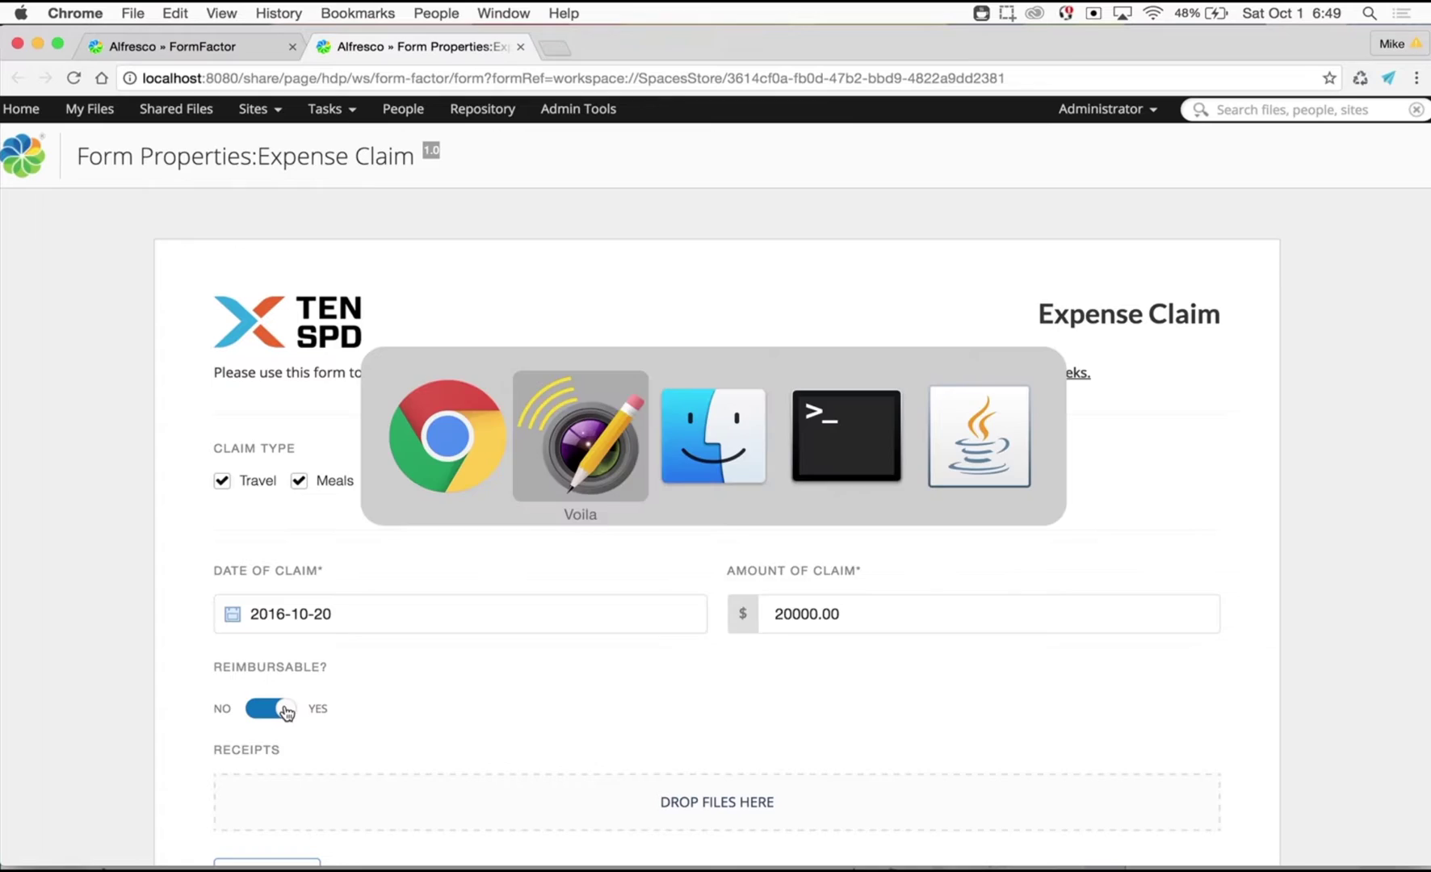
{"action": "left_click_drag", "start_coordinate": [729, 287], "coordinate": [517, 765]}
{"action": "left_click", "coordinate": [127, 729]}
{"action": "scroll", "coordinate": [127, 659], "scroll_direction": "down", "scroll_amount": 3}
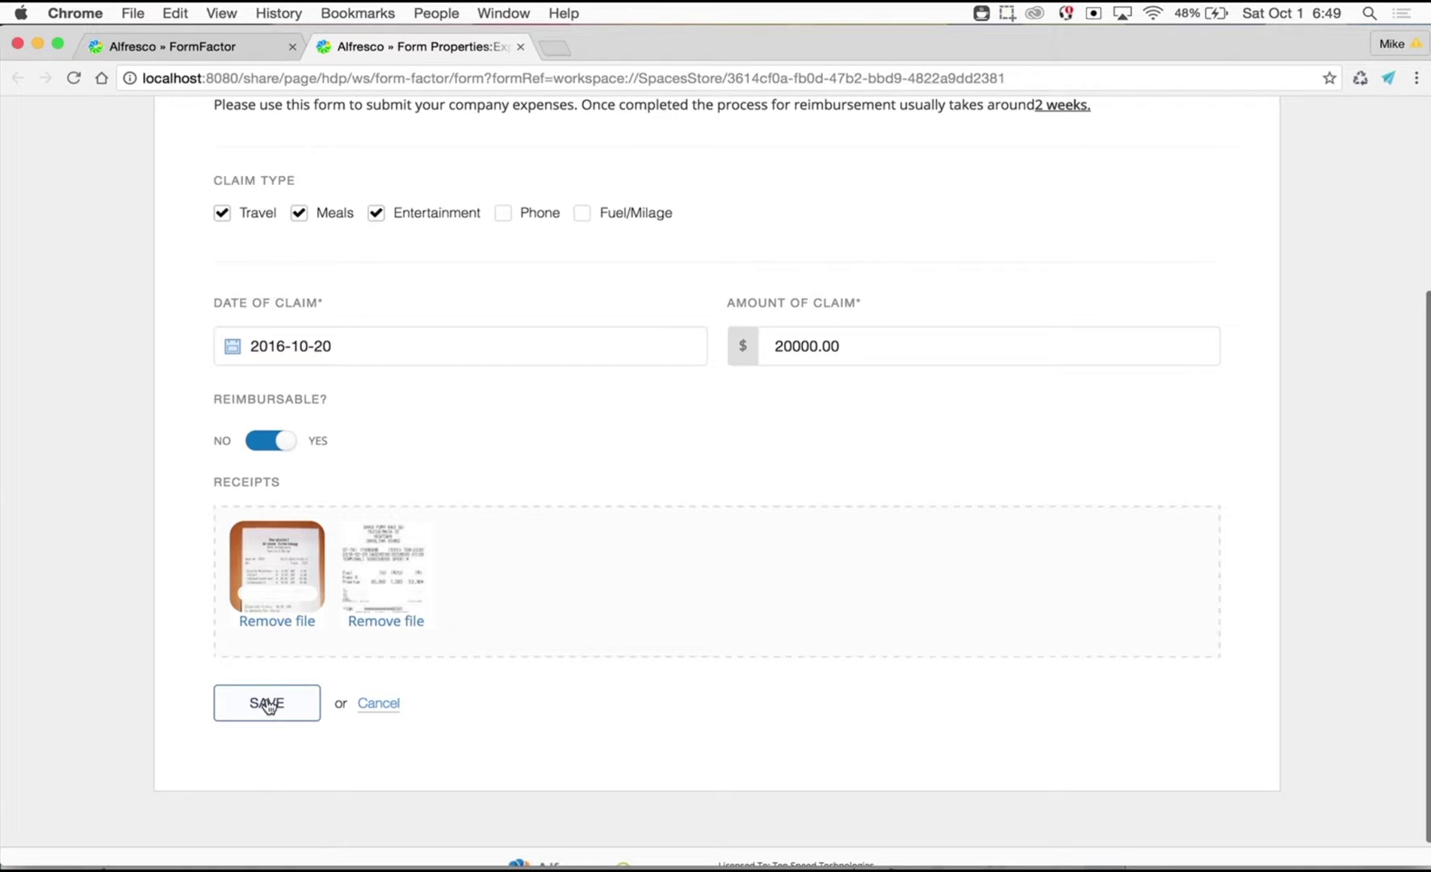
{"action": "left_click", "coordinate": [268, 704]}
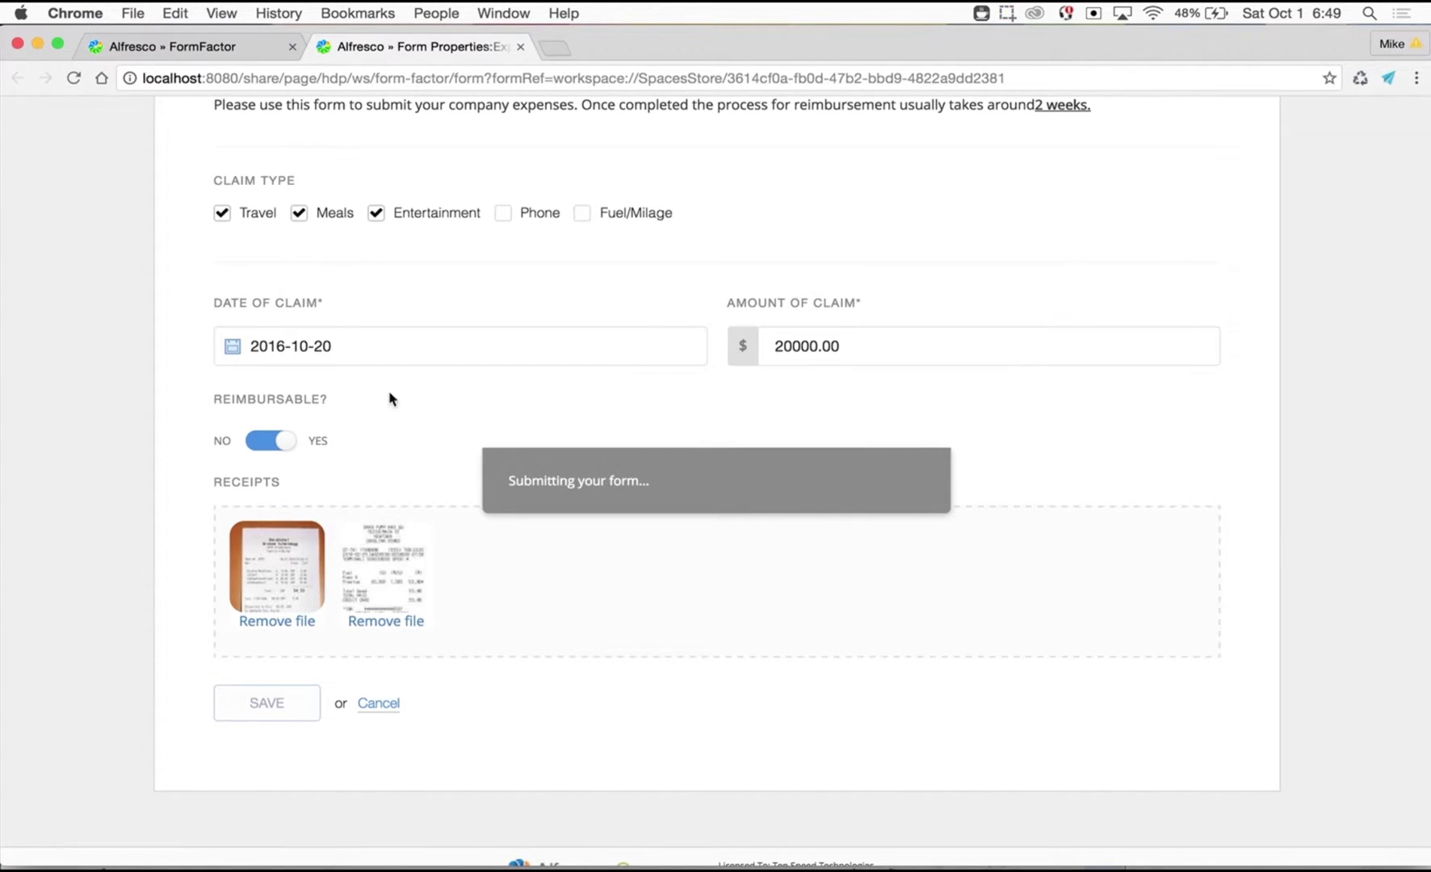
{"action": "left_click", "coordinate": [195, 46]}
{"action": "scroll", "coordinate": [57, 243], "scroll_direction": "up", "scroll_amount": 5}
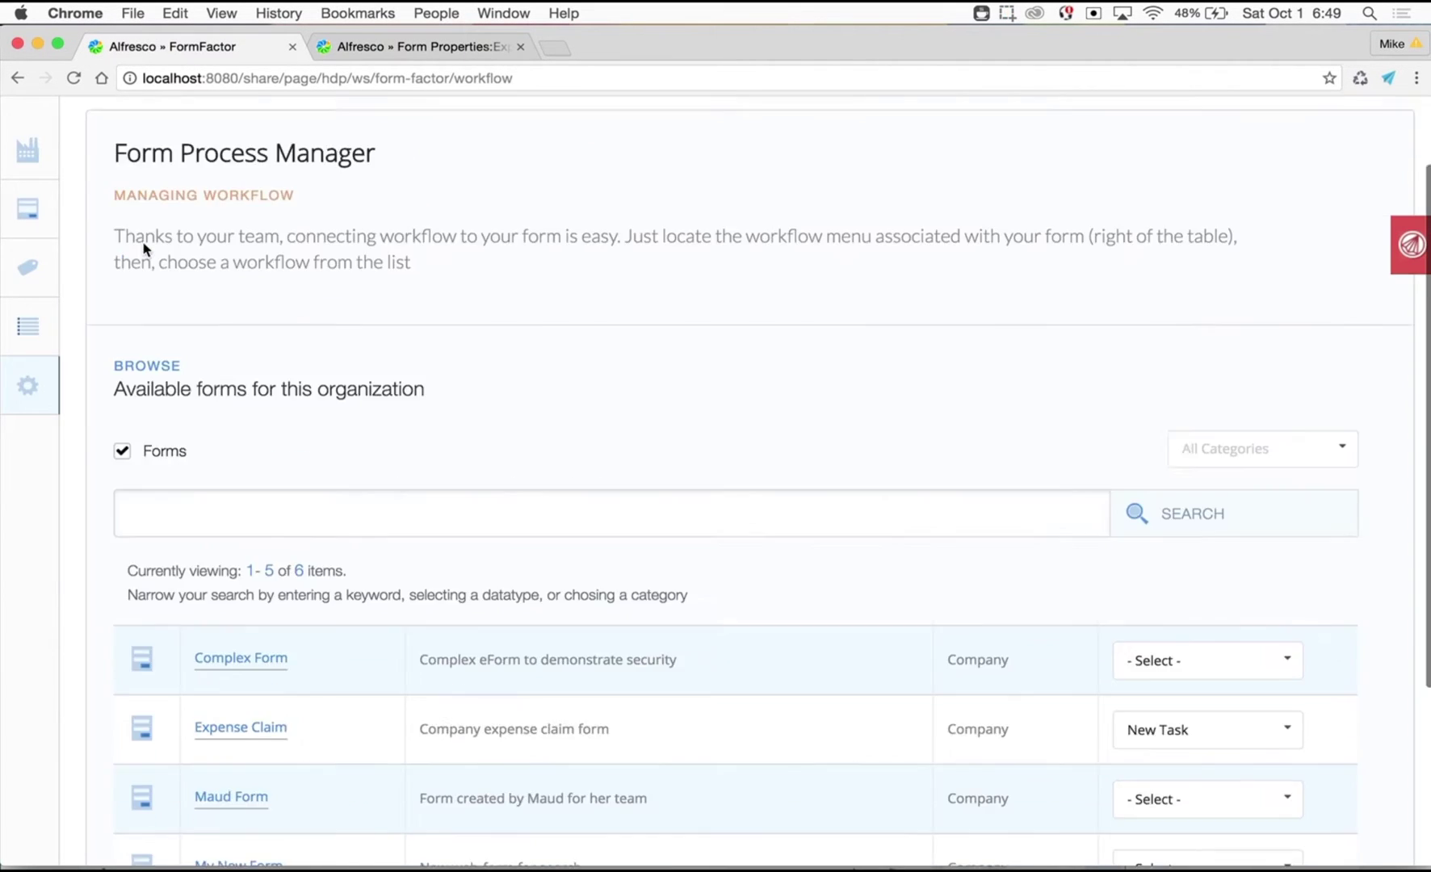
{"action": "left_click", "coordinate": [28, 117]}
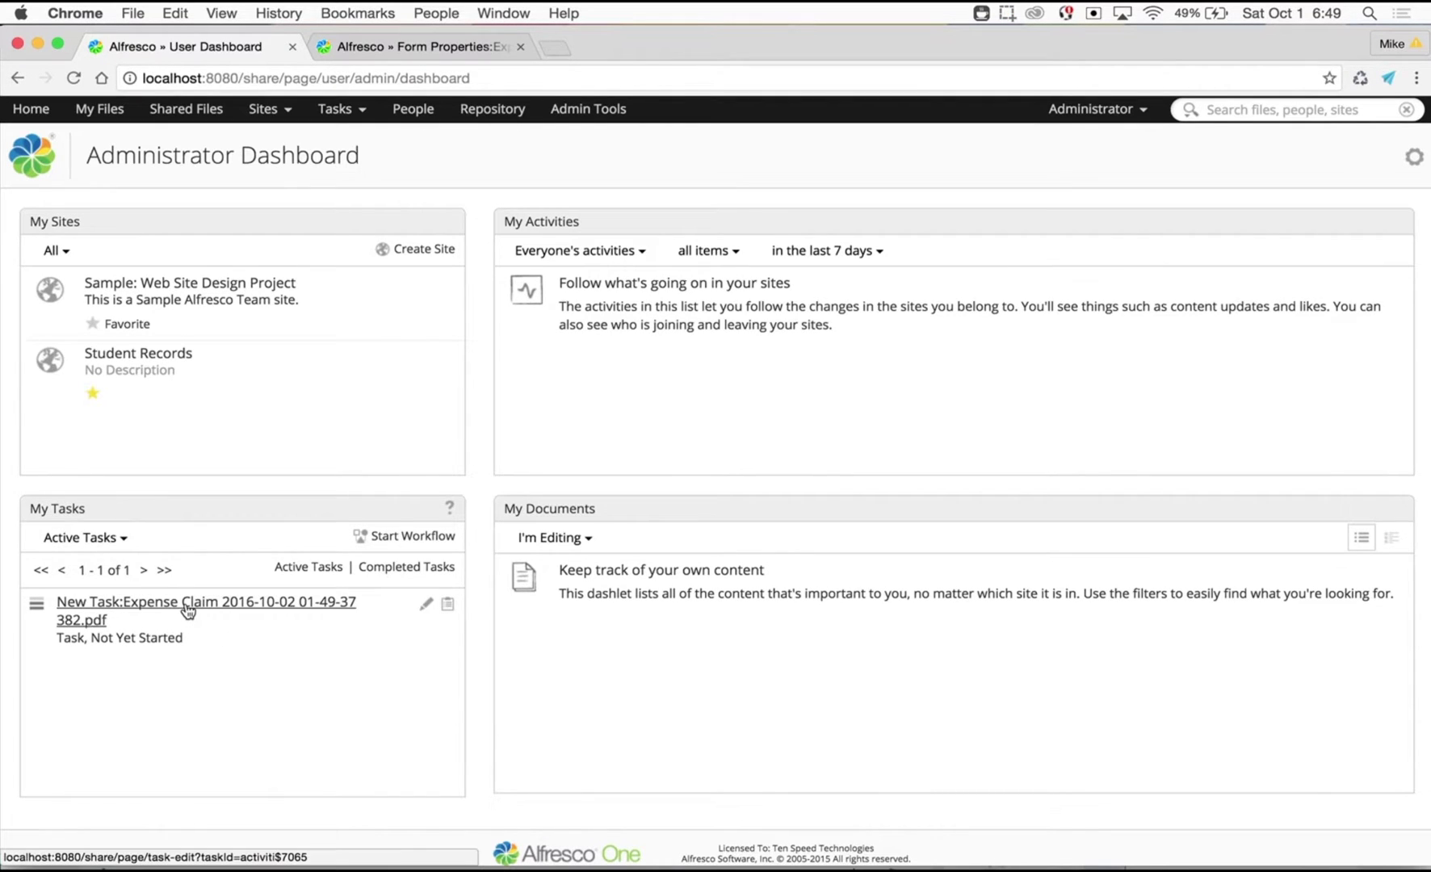
{"action": "left_click", "coordinate": [193, 616]}
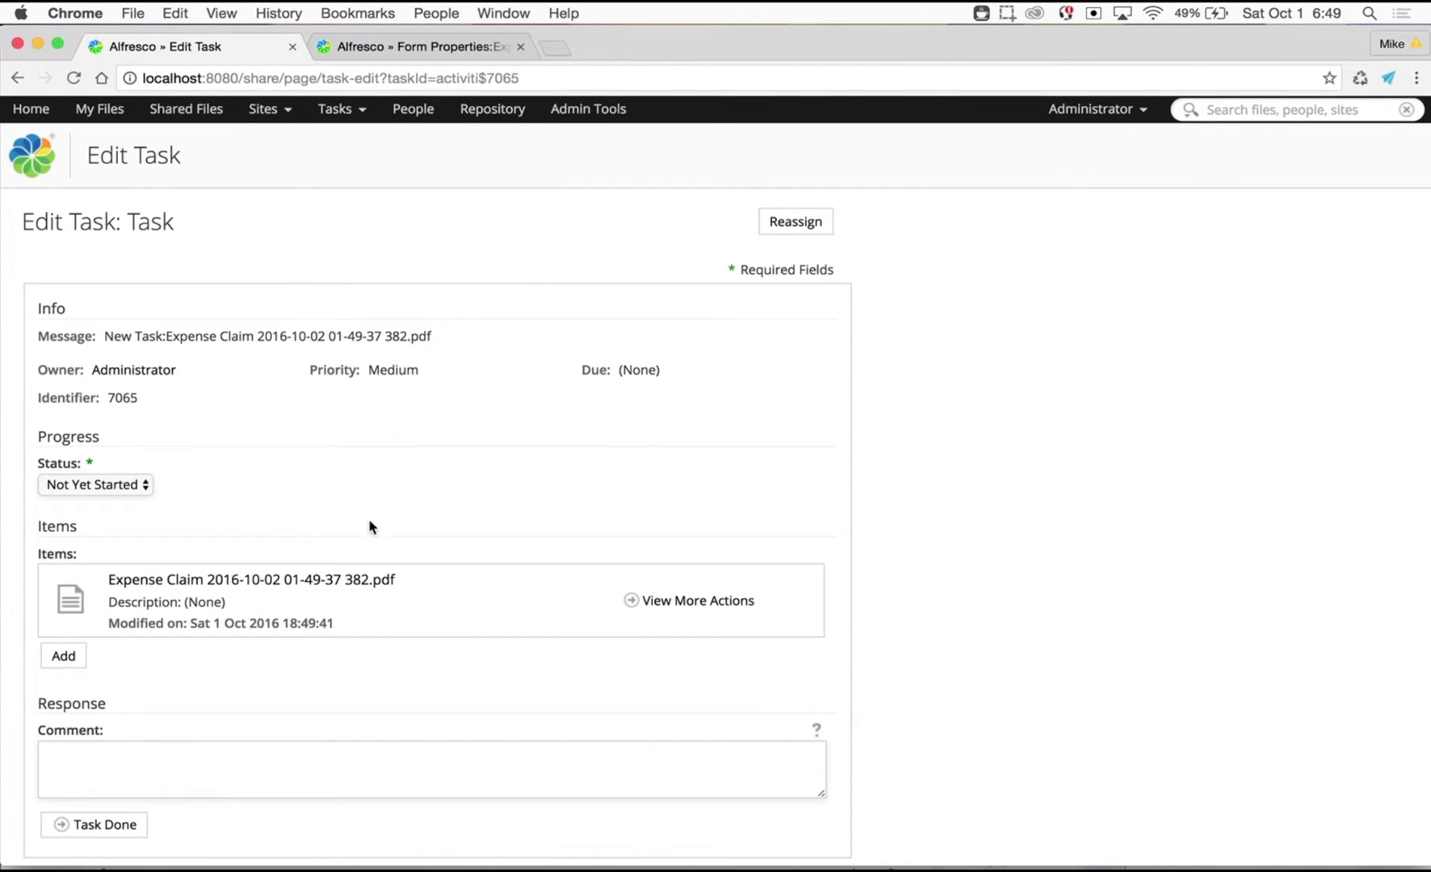
{"action": "scroll", "coordinate": [370, 526], "scroll_direction": "down", "scroll_amount": 3}
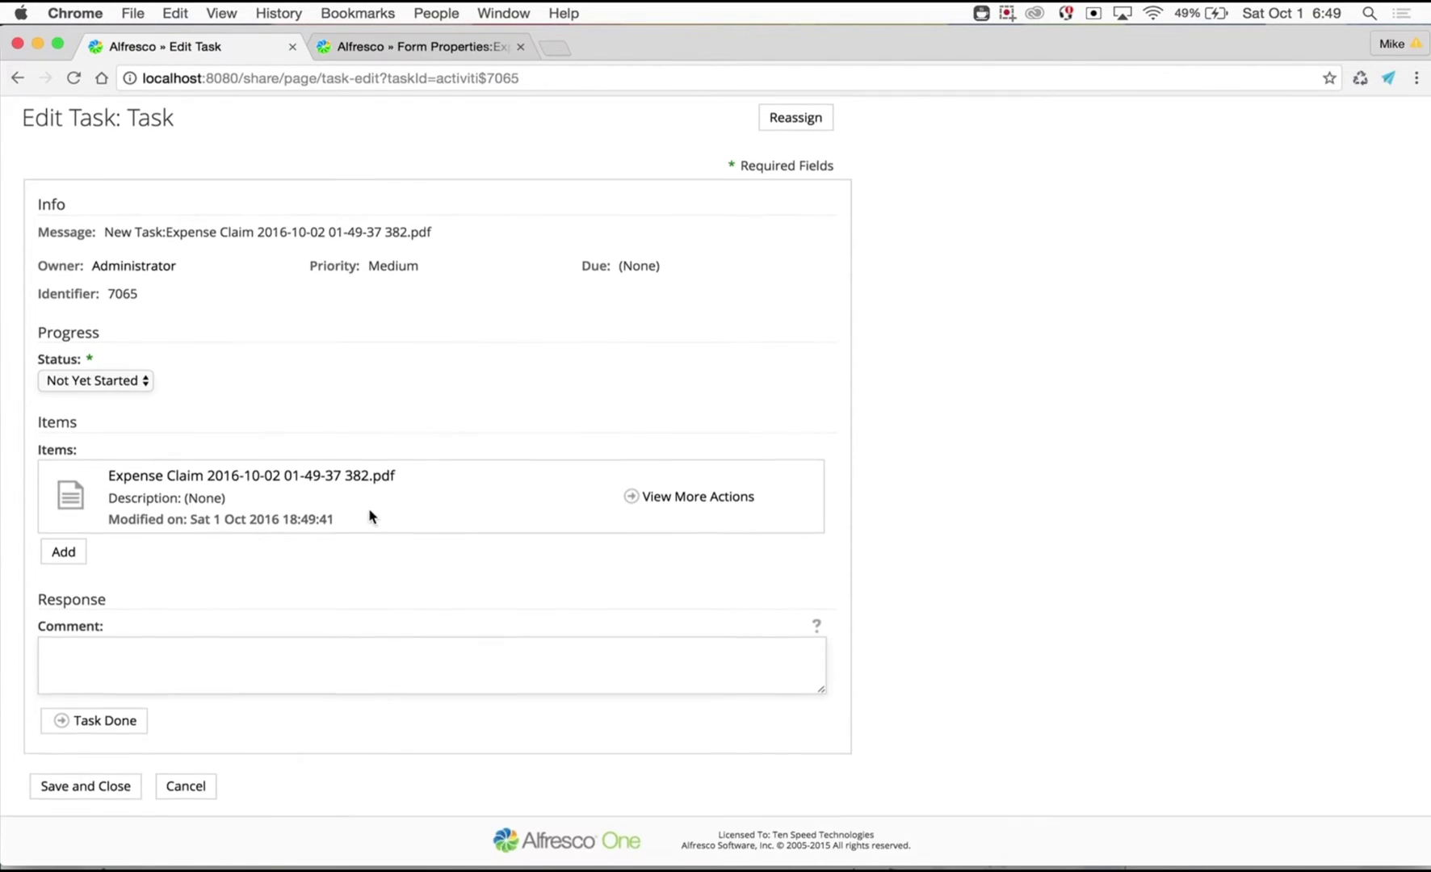
{"action": "left_click", "coordinate": [239, 487]}
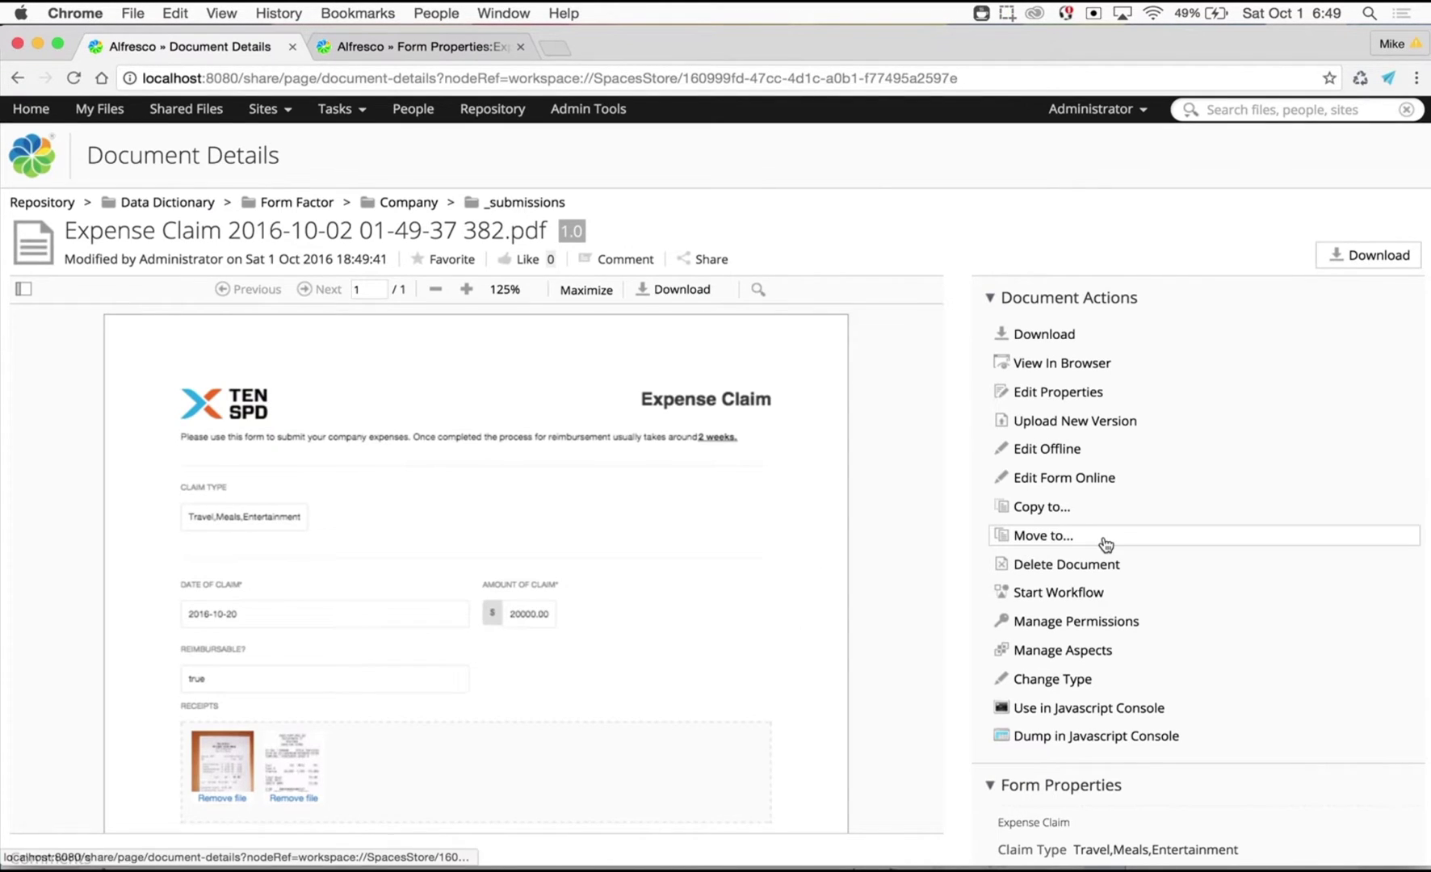
{"action": "scroll", "coordinate": [1103, 546], "scroll_direction": "down", "scroll_amount": 5}
{"action": "scroll", "coordinate": [1103, 541], "scroll_direction": "down", "scroll_amount": 5}
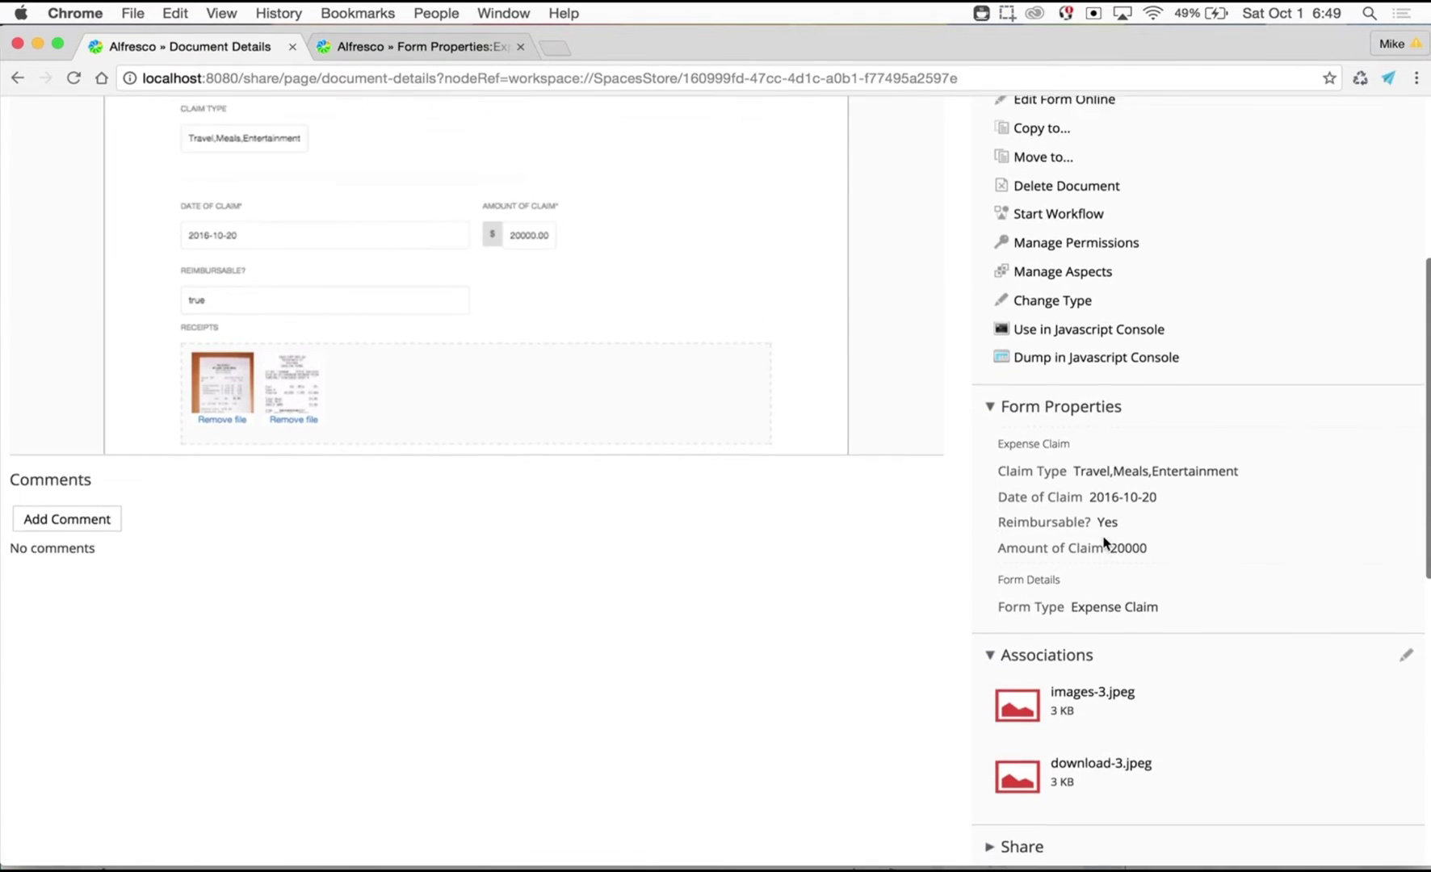
{"action": "scroll", "coordinate": [1103, 541], "scroll_direction": "up", "scroll_amount": 4}
{"action": "scroll", "coordinate": [1103, 540], "scroll_direction": "up", "scroll_amount": 1}
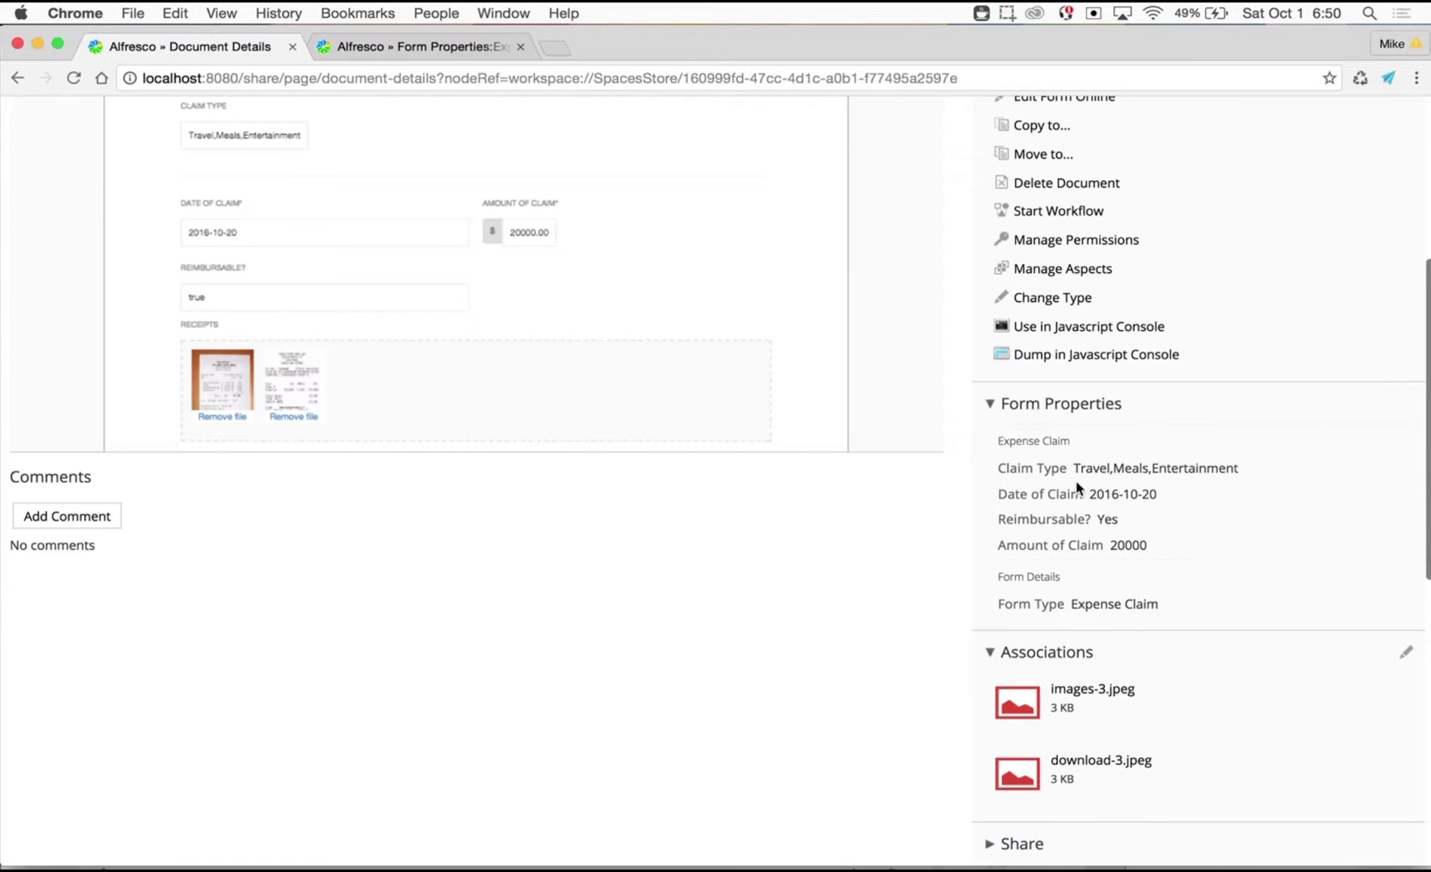
{"action": "scroll", "coordinate": [1076, 487], "scroll_direction": "up", "scroll_amount": 5}
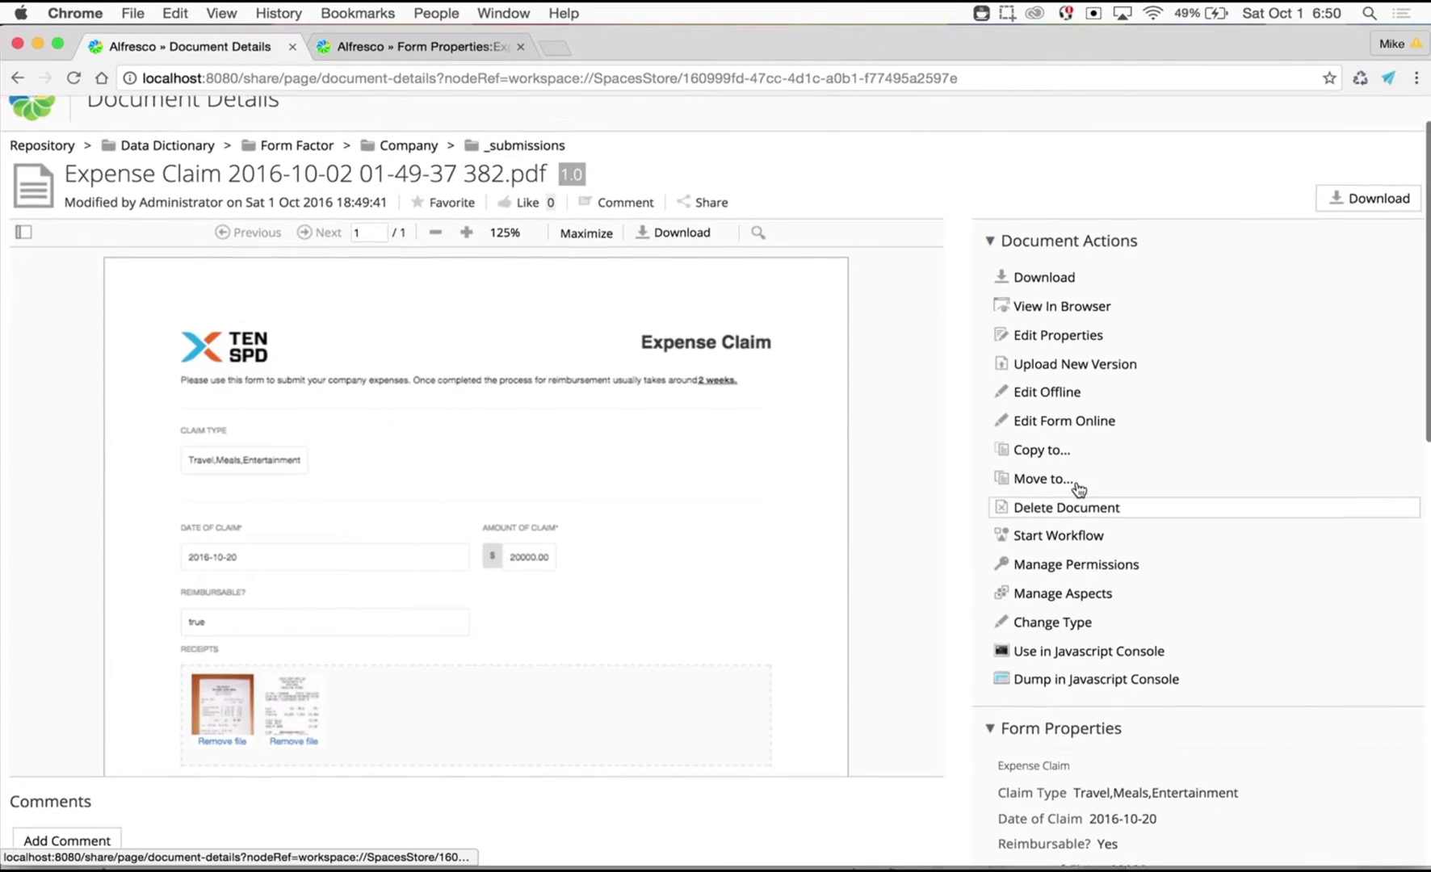
{"action": "scroll", "coordinate": [1078, 489], "scroll_direction": "up", "scroll_amount": 1}
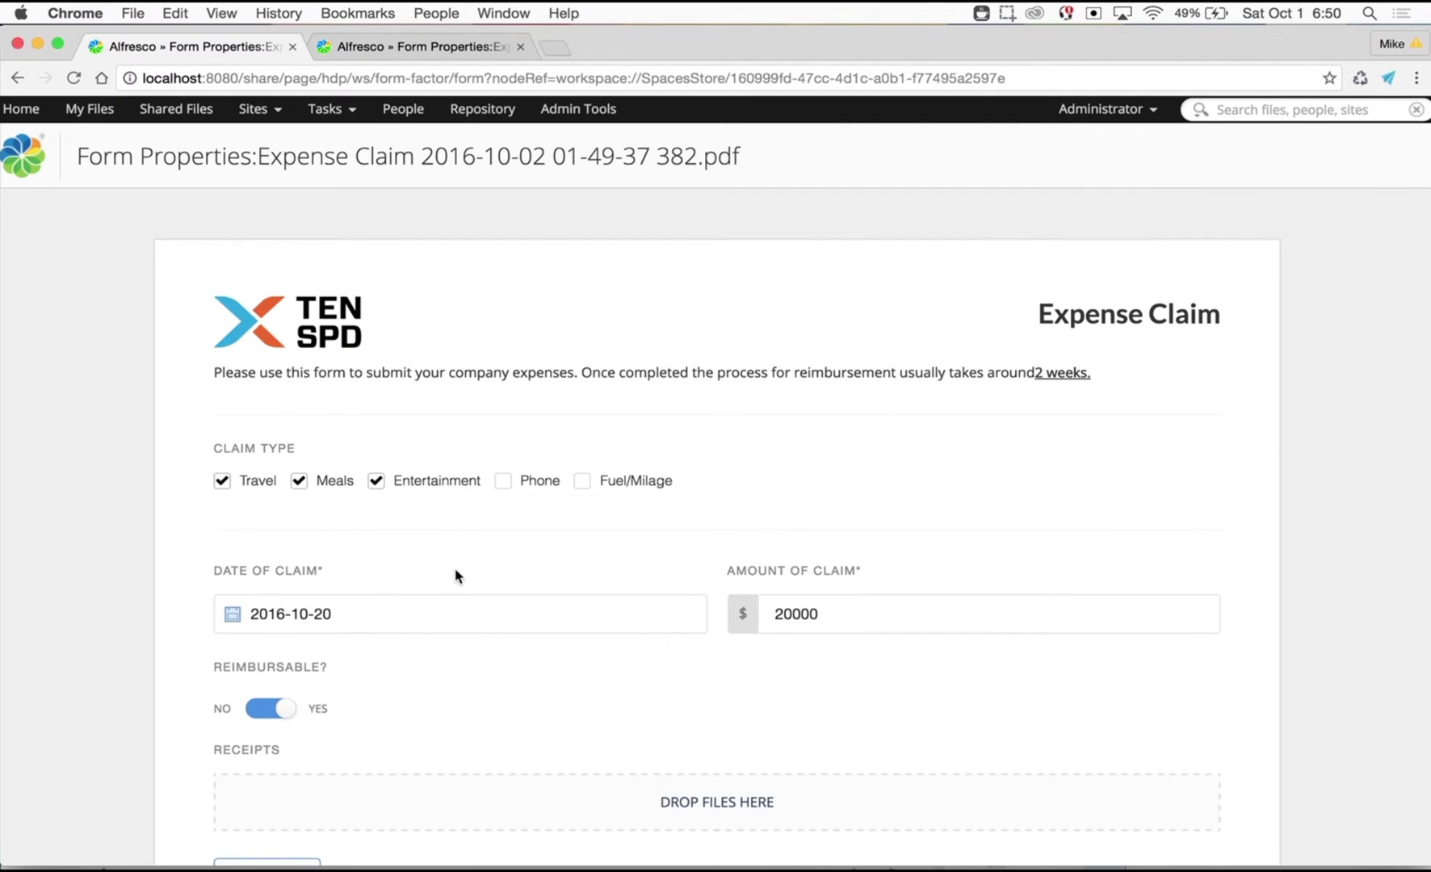
Change the Amount of Claim from 20000 to 30000 and save, then open search from Home.
{"action": "scroll", "coordinate": [458, 576], "scroll_direction": "down", "scroll_amount": 3}
{"action": "left_click_drag", "start_coordinate": [842, 473], "coordinate": [749, 474]}
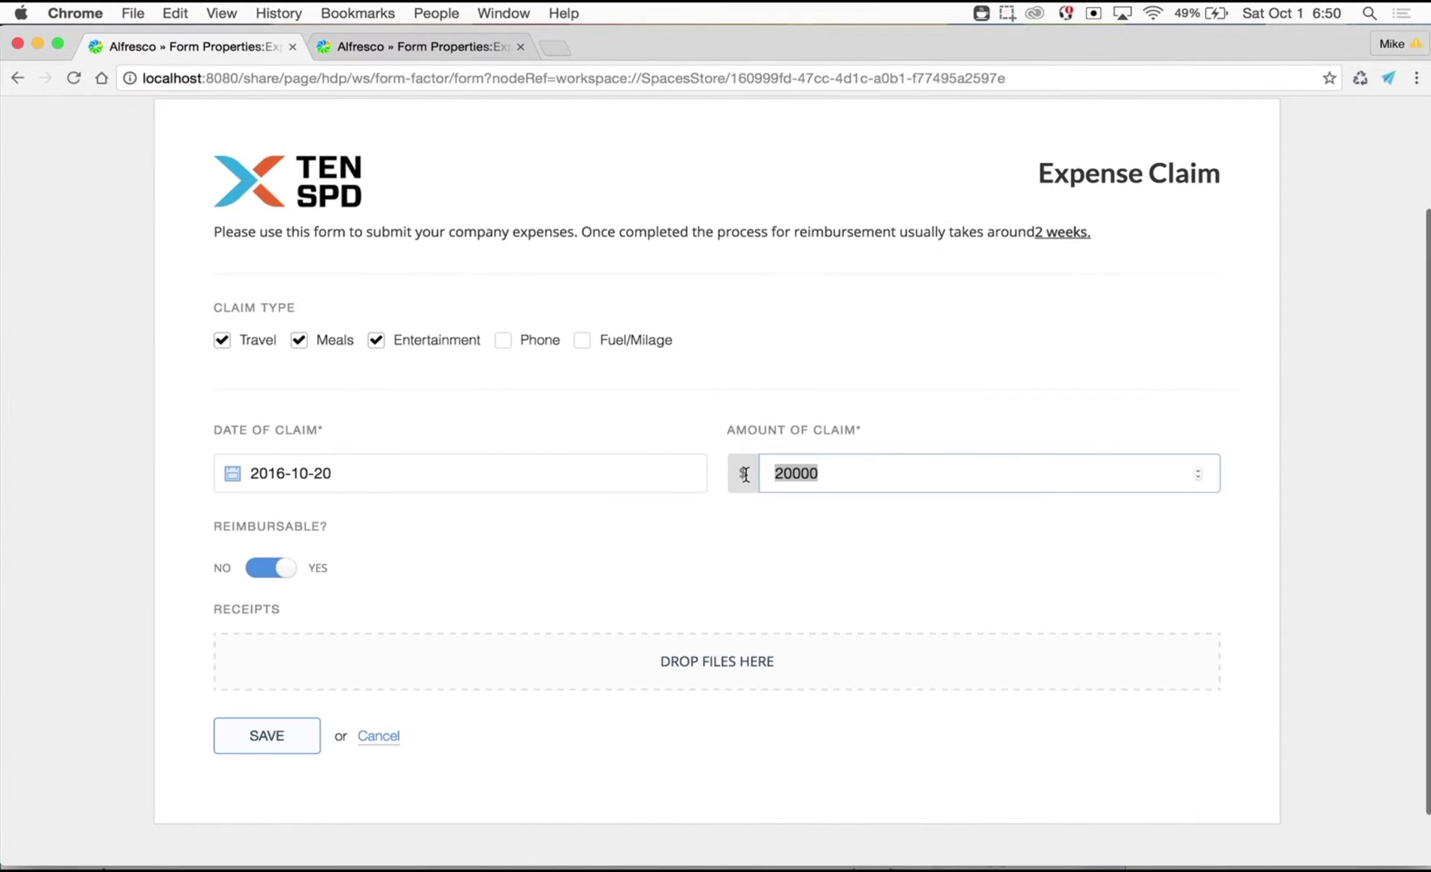
{"action": "type", "text": "30"}
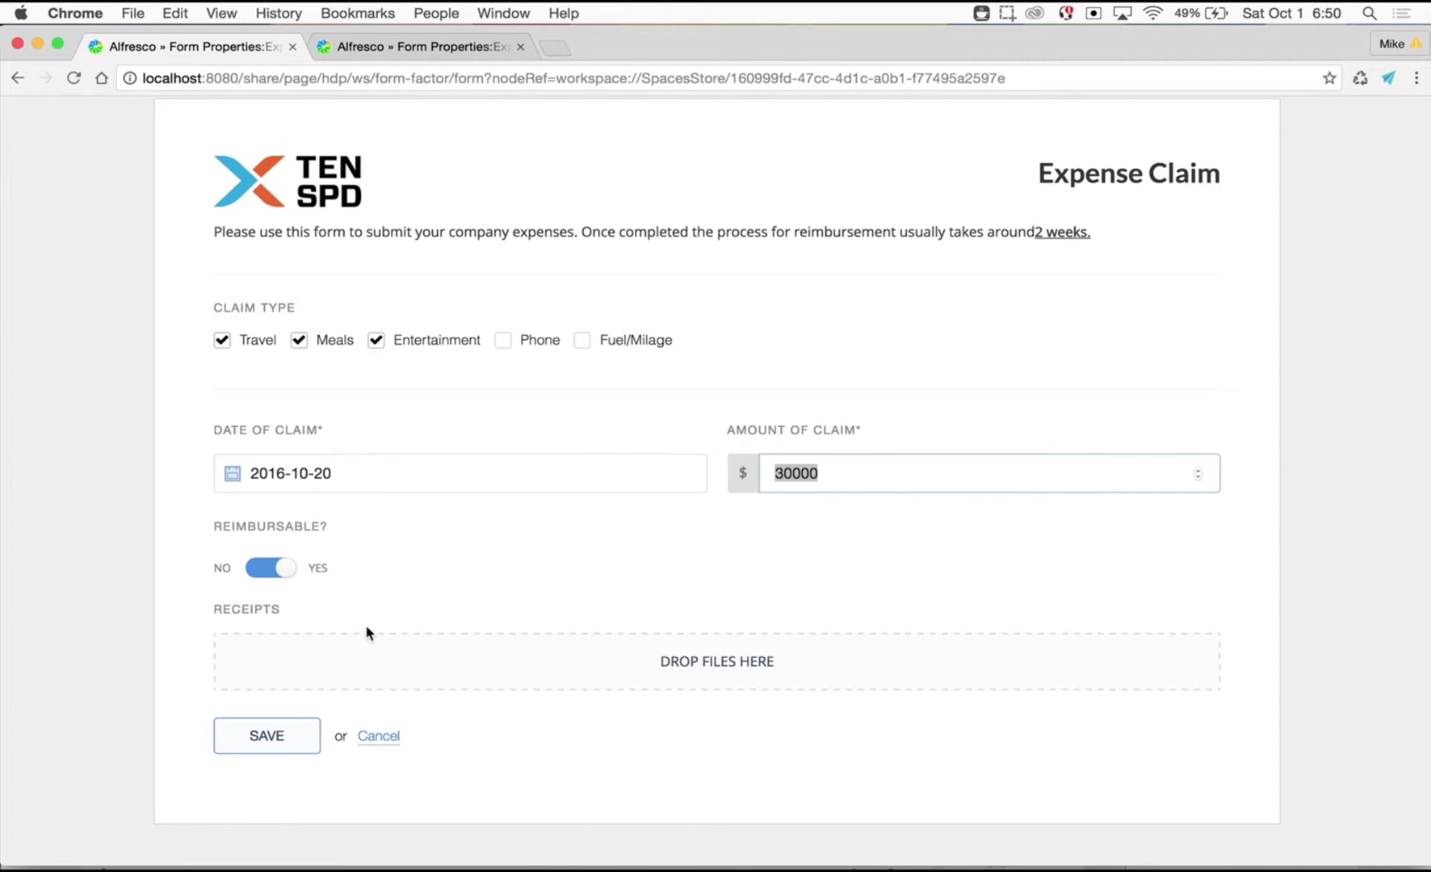
{"action": "left_click", "coordinate": [273, 733]}
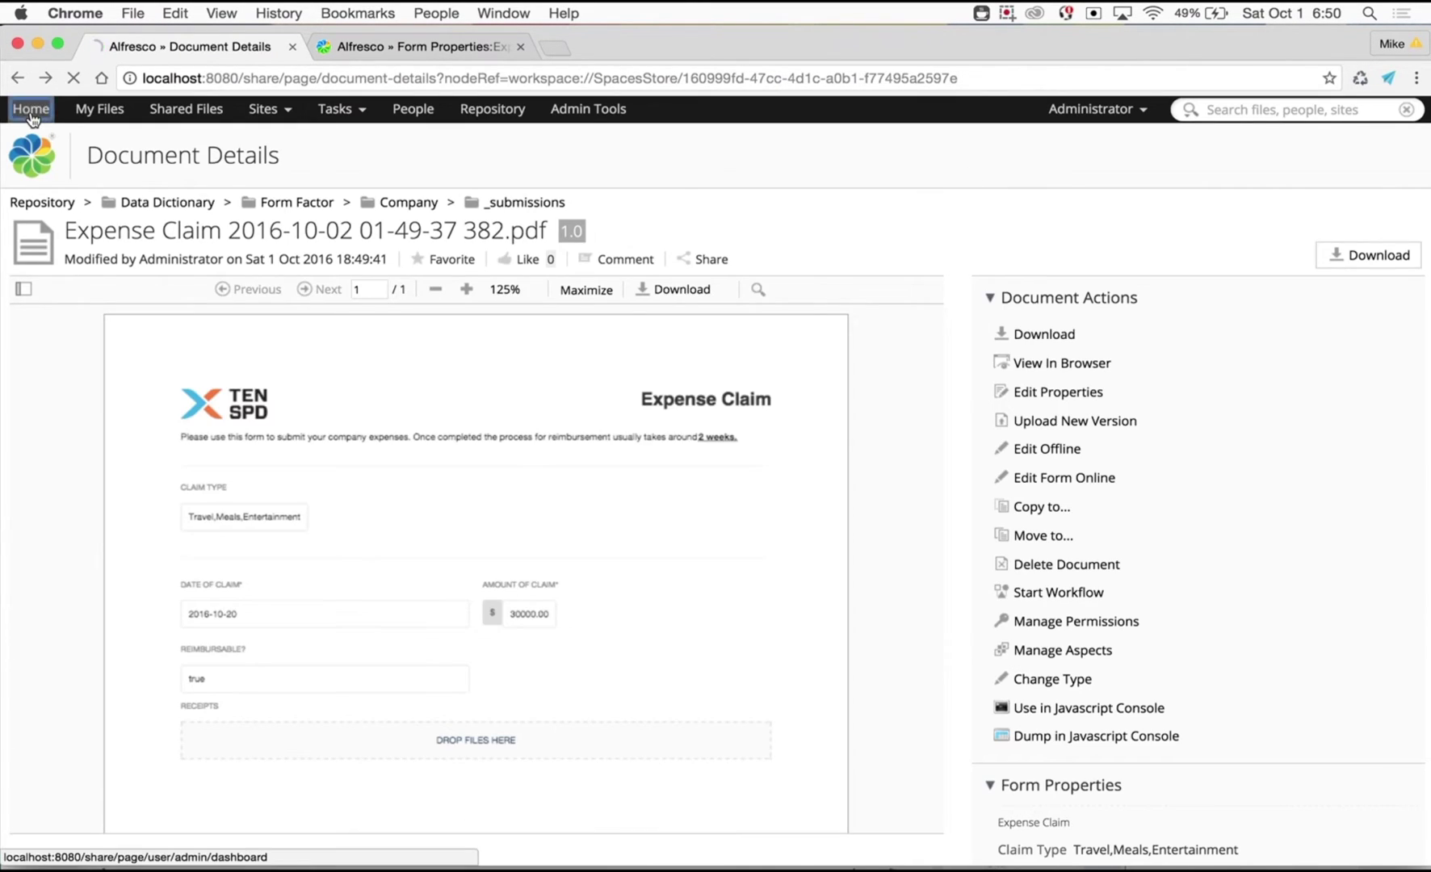
{"action": "left_click", "coordinate": [32, 111]}
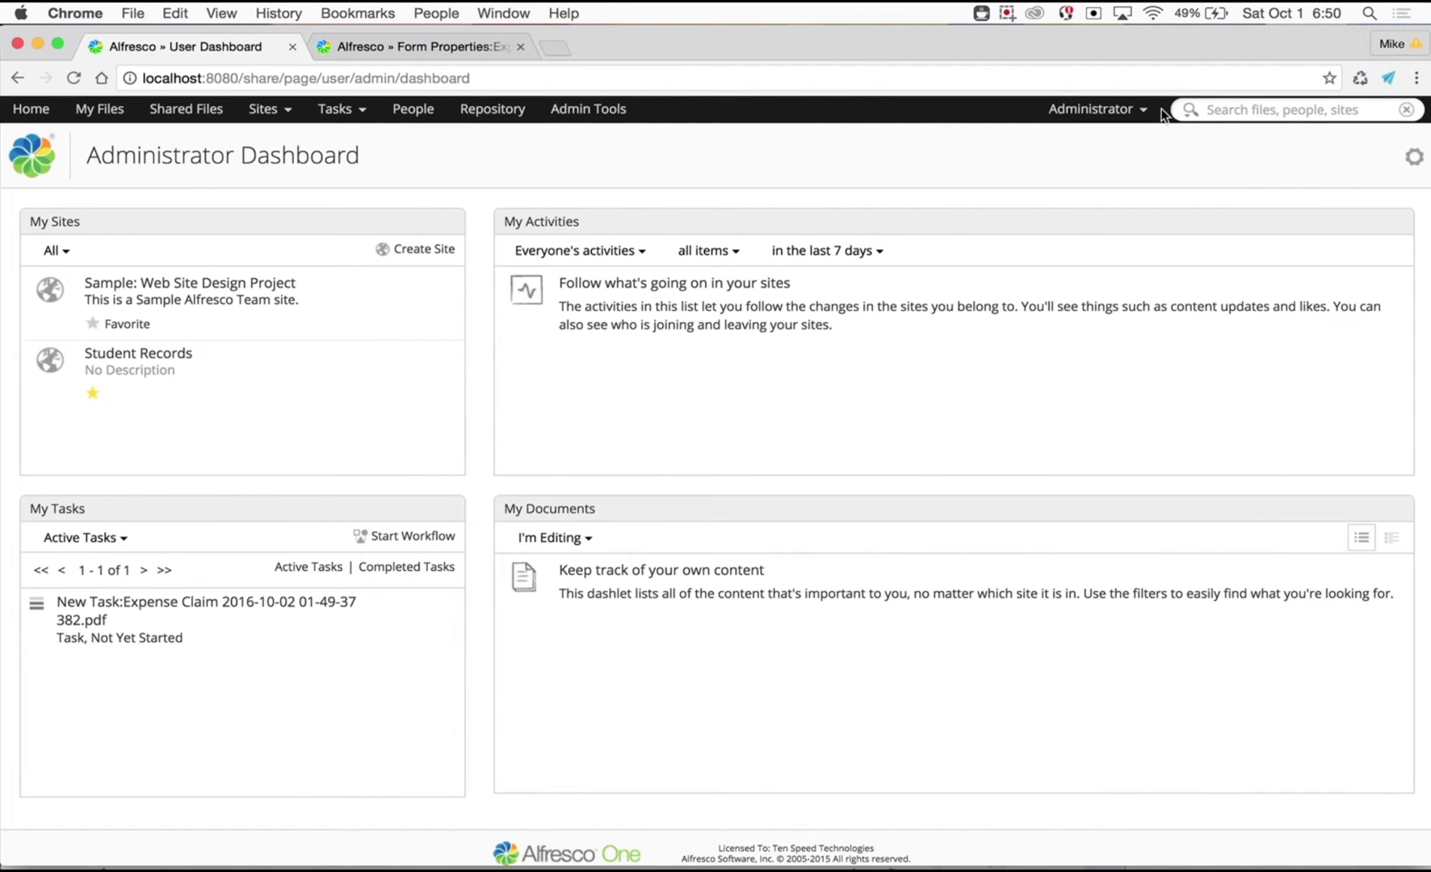
{"action": "left_click", "coordinate": [1191, 113]}
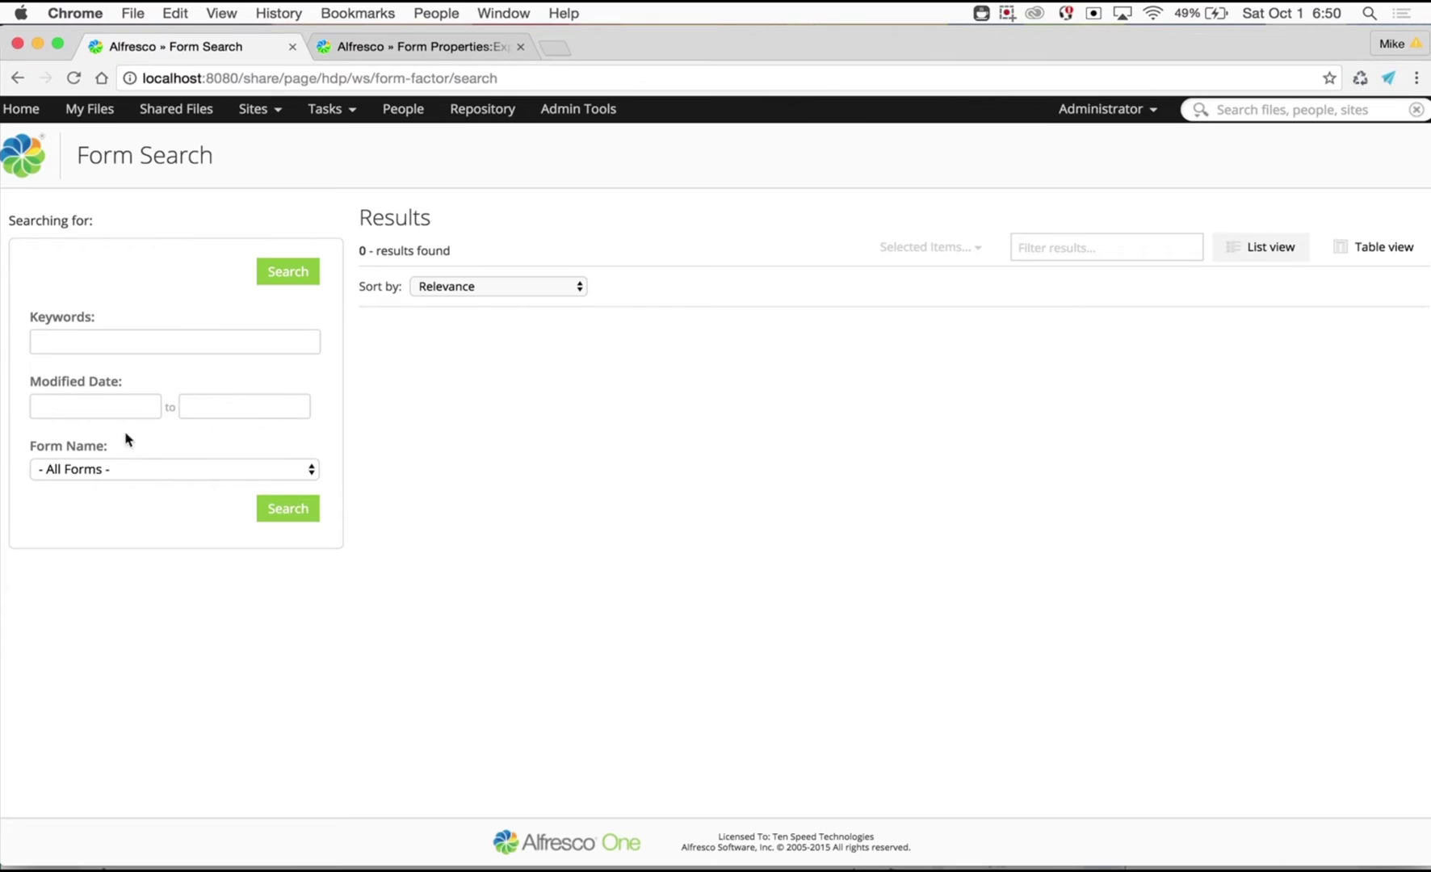
Search Expense Claim submissions for reimbursable claims with Amount of Claim 30000.
{"action": "left_click", "coordinate": [117, 464]}
{"action": "left_click", "coordinate": [91, 485]}
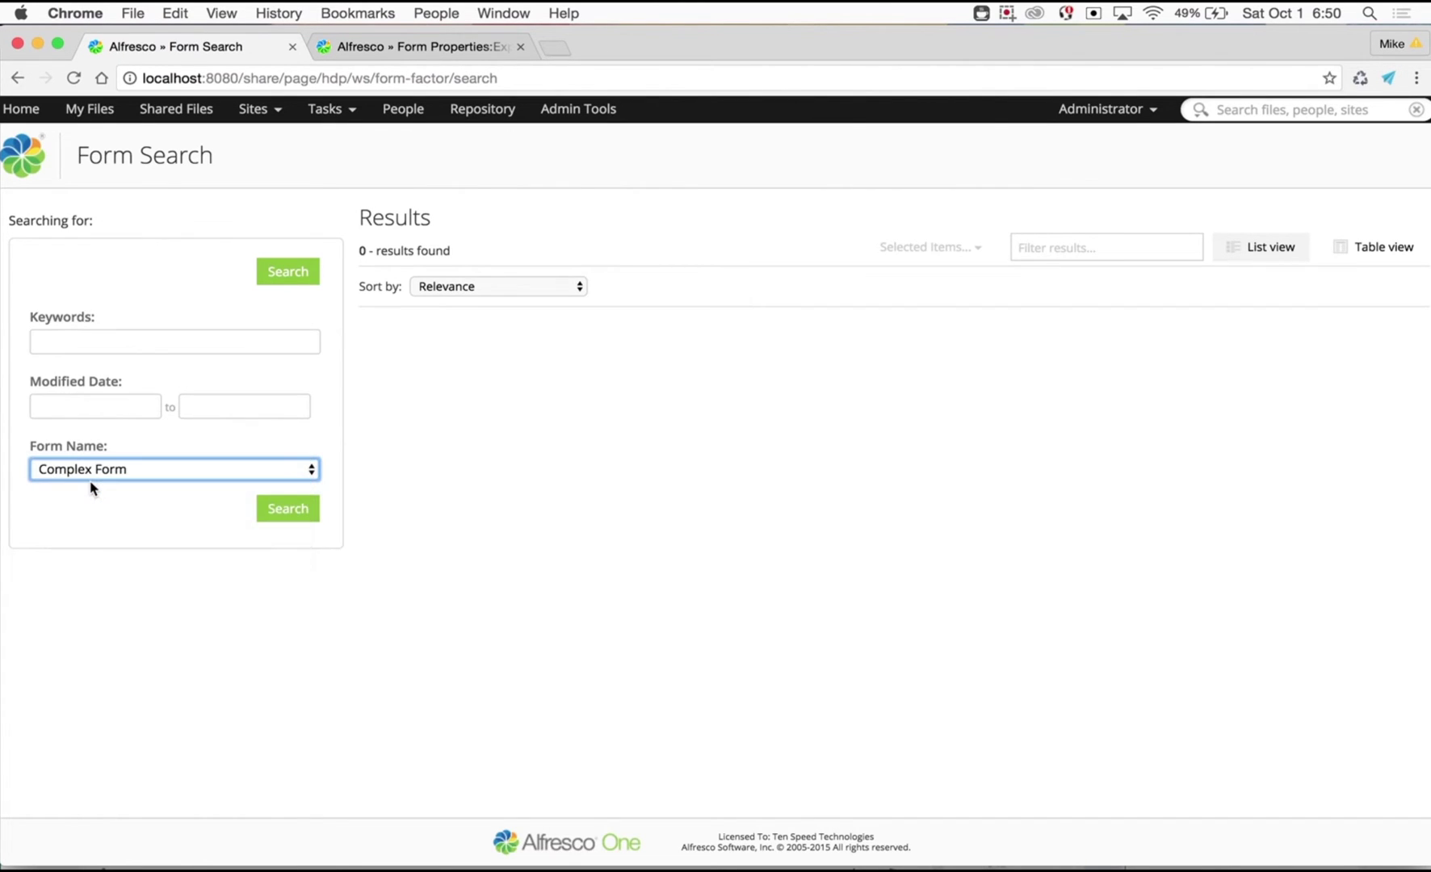
{"action": "left_click", "coordinate": [92, 477]}
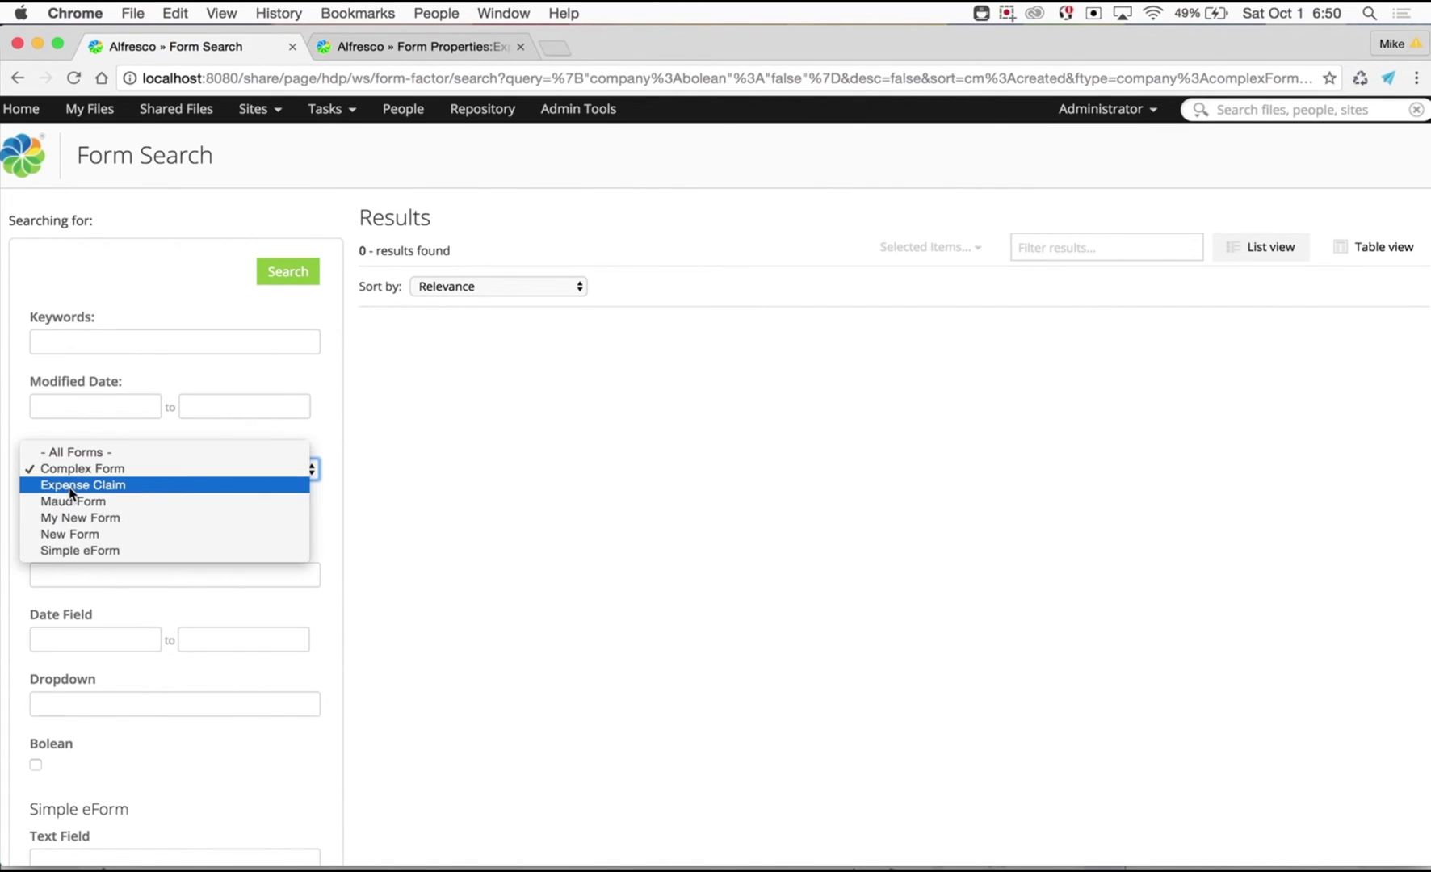
{"action": "left_click", "coordinate": [95, 484]}
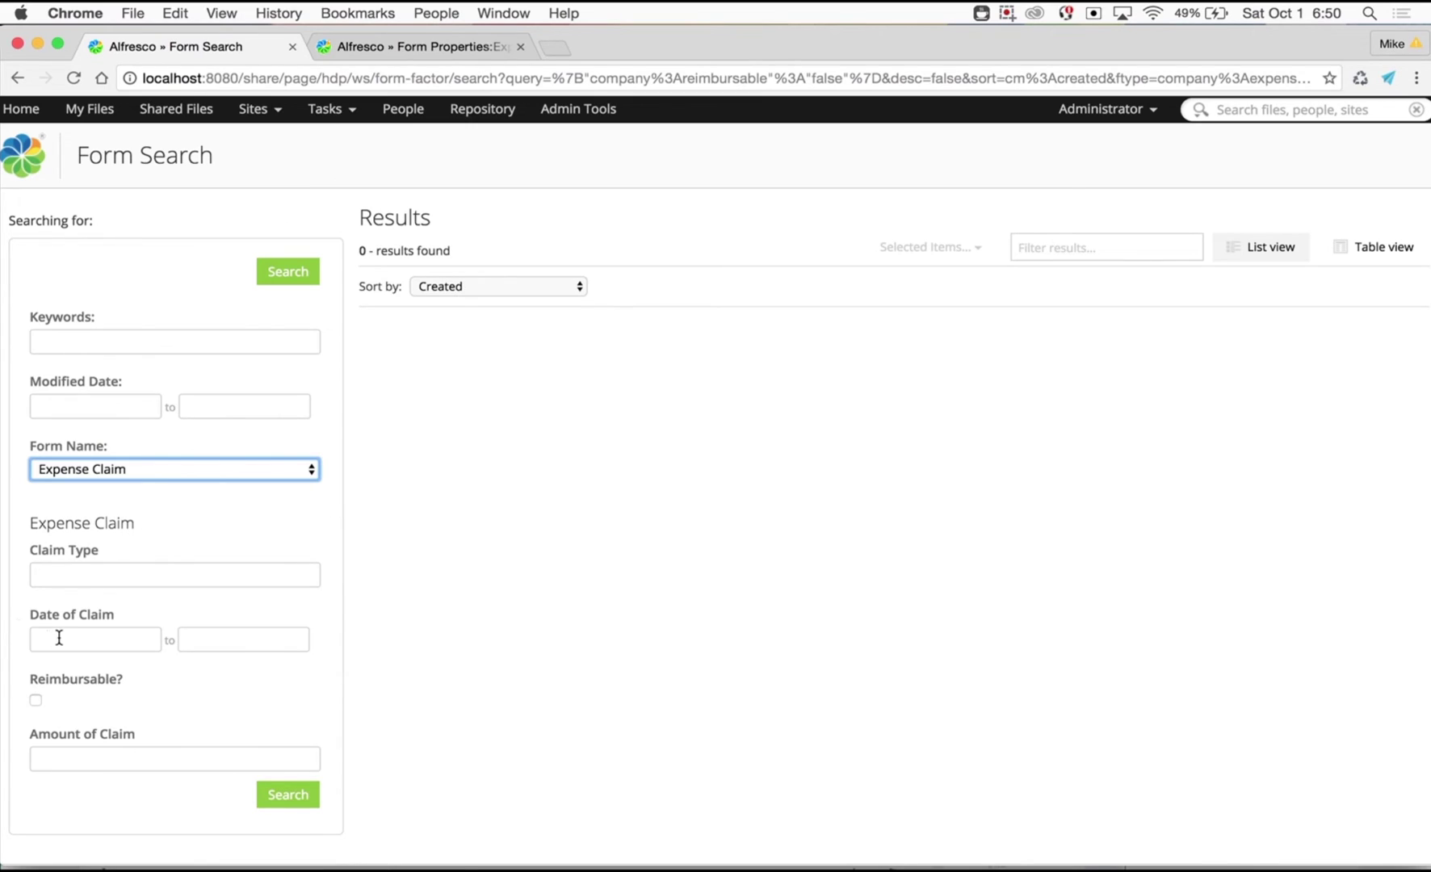
{"action": "left_click", "coordinate": [65, 760]}
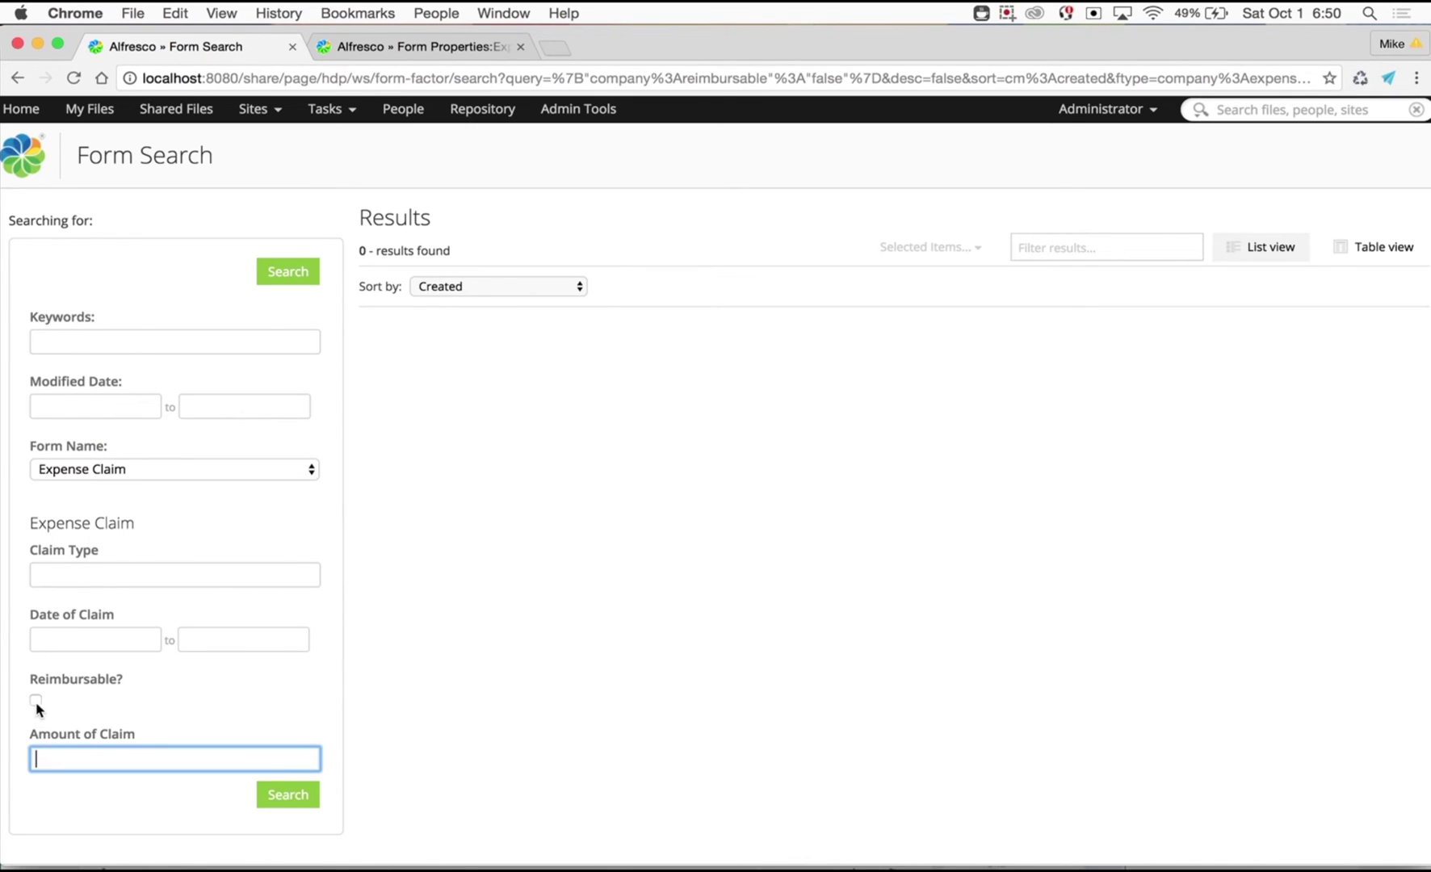
{"action": "left_click", "coordinate": [36, 701]}
{"action": "left_click", "coordinate": [79, 762]}
{"action": "type", "text": "30000"}
{"action": "left_click", "coordinate": [288, 799]}
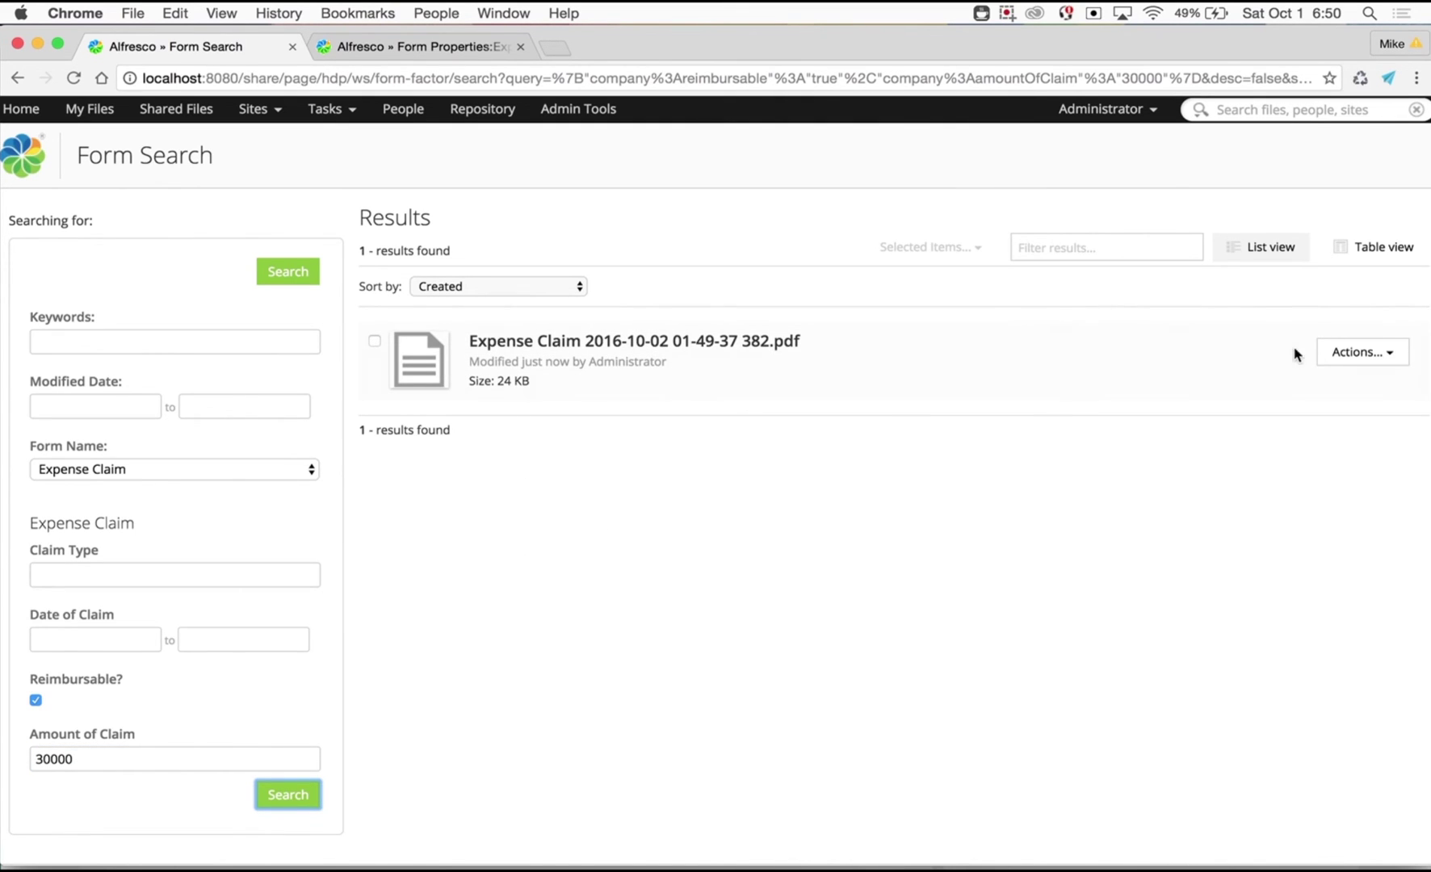
Show the results as a table, select all, and print a report of them.
{"action": "left_click", "coordinate": [1340, 352]}
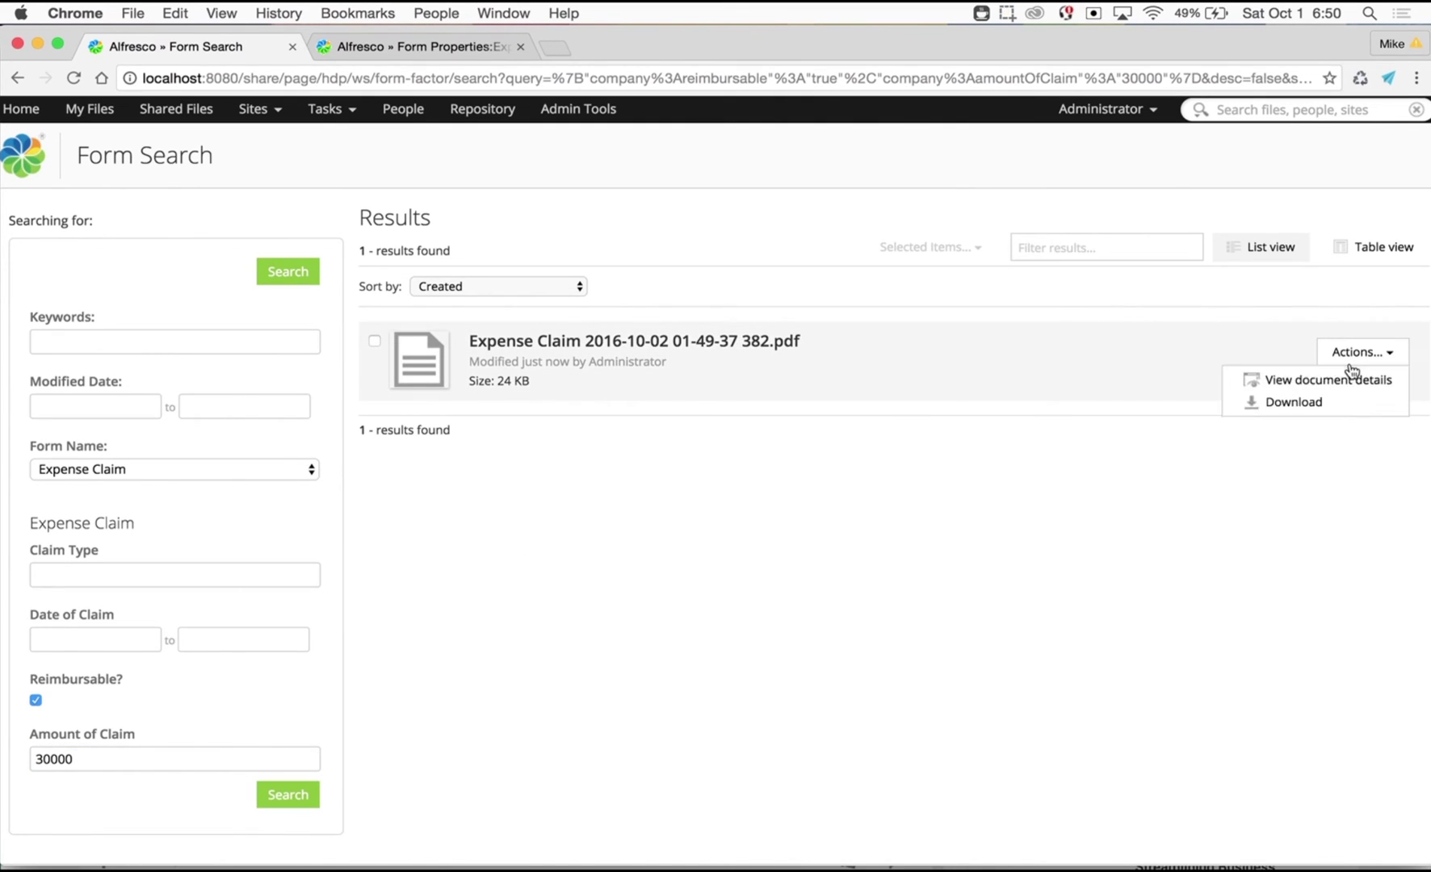
{"action": "left_click", "coordinate": [1361, 250]}
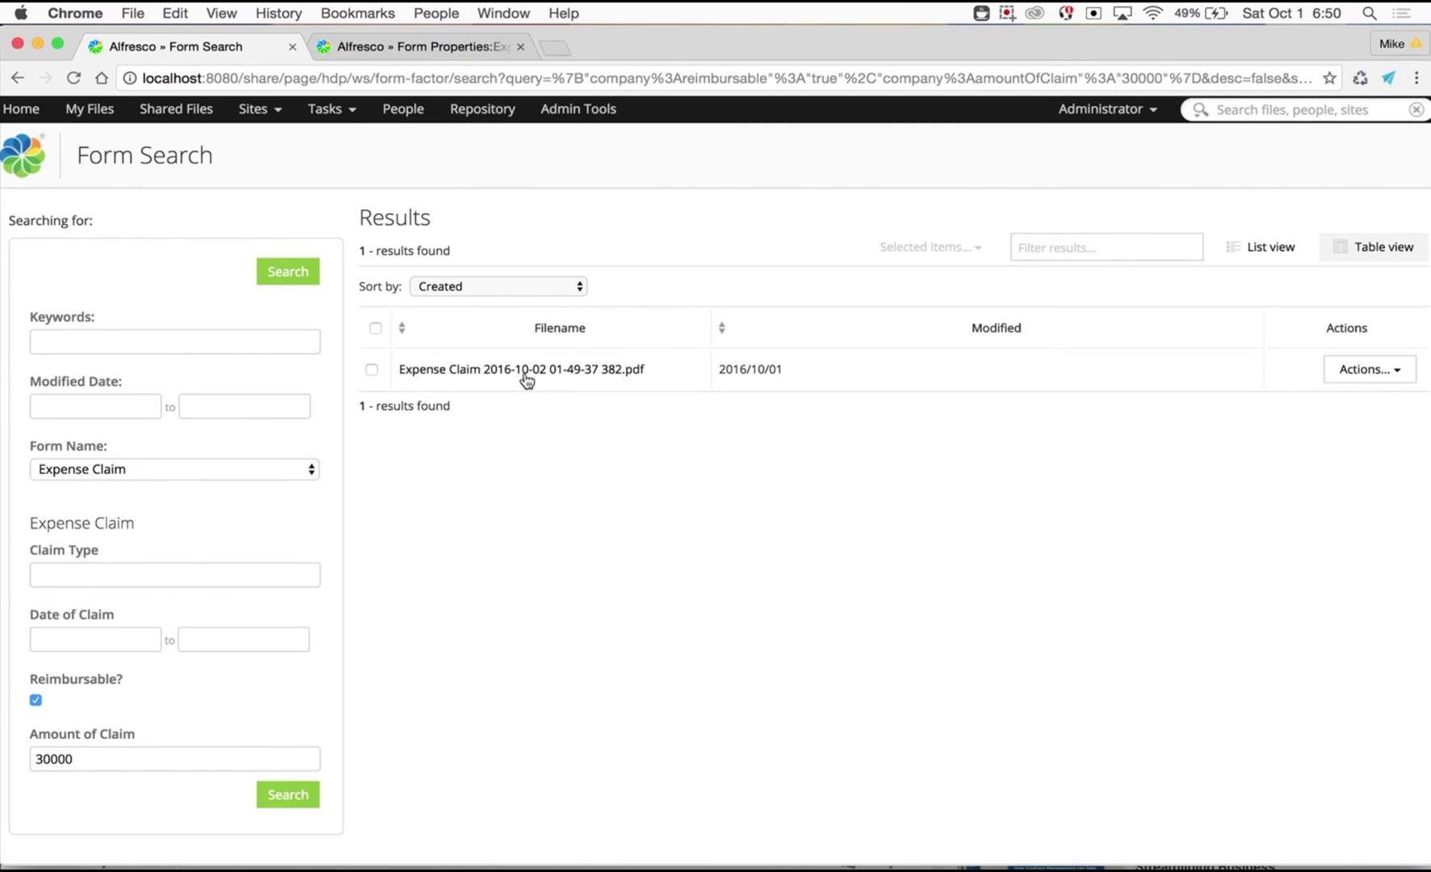
{"action": "left_click", "coordinate": [376, 329]}
{"action": "left_click", "coordinate": [904, 249]}
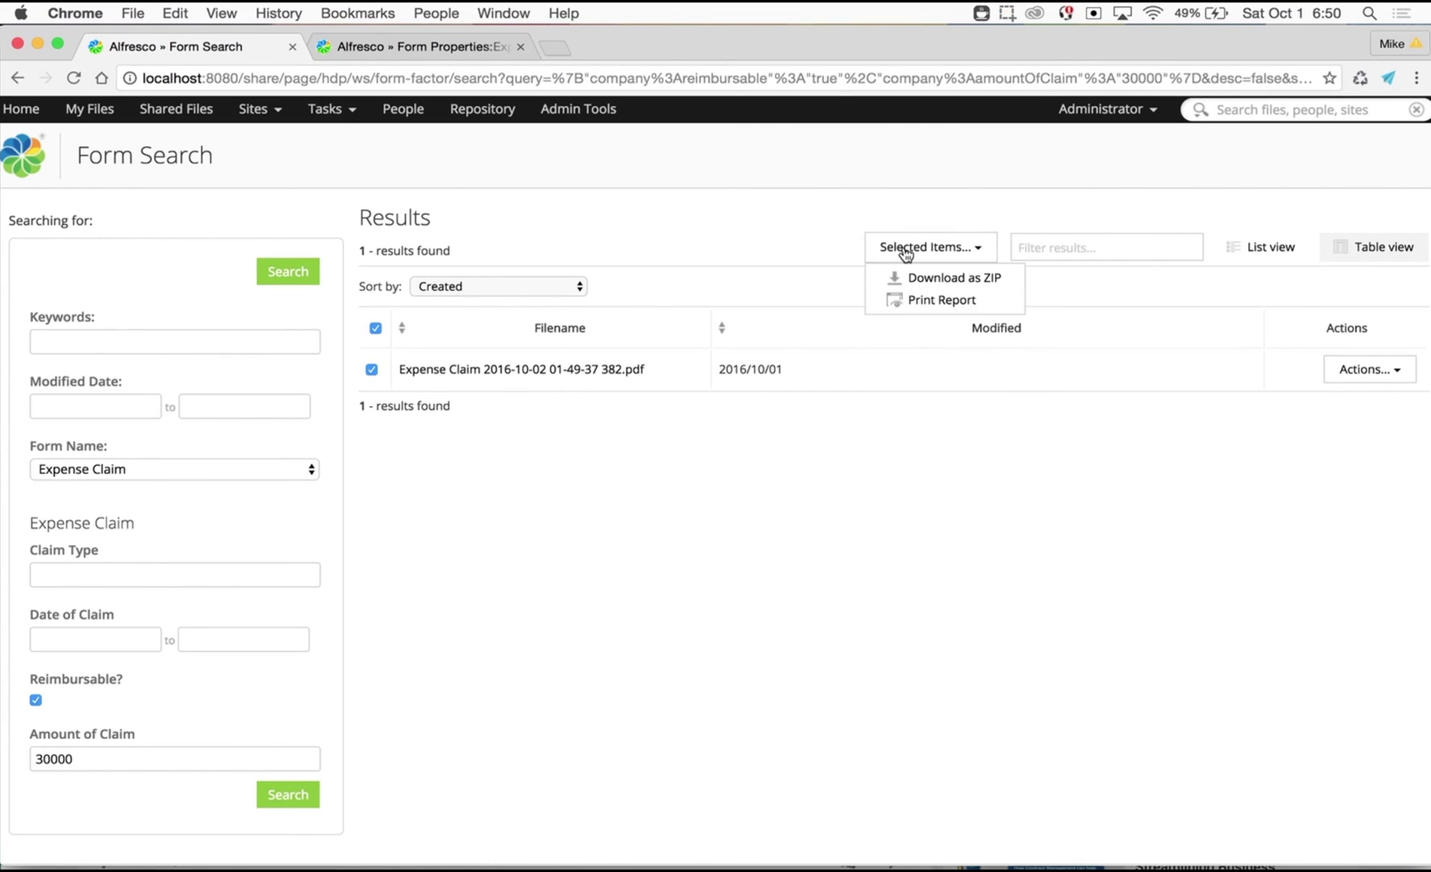
{"action": "left_click", "coordinate": [936, 300]}
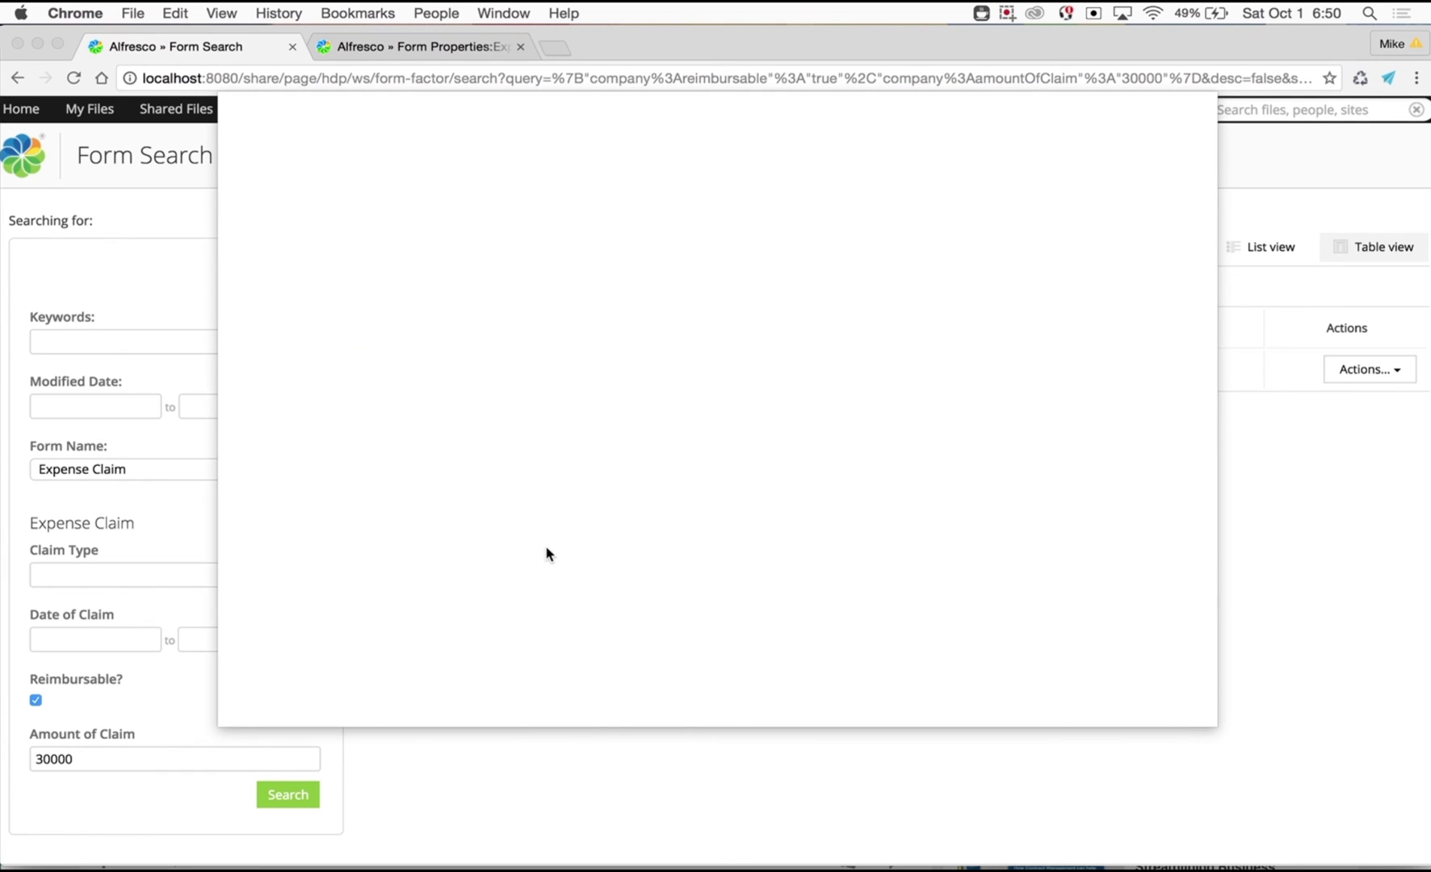